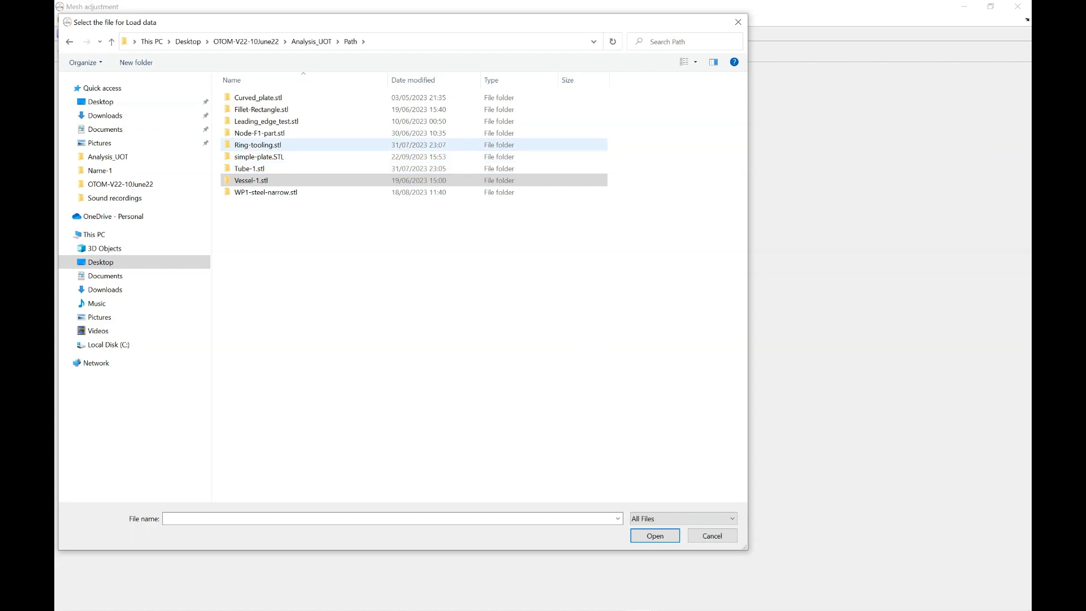
Step: Load the node coordinates from Ring-tooling.stl_Path_1.inp_Node in the Ring-tooling.stl folder, copying the folder path
double_click(266, 145)
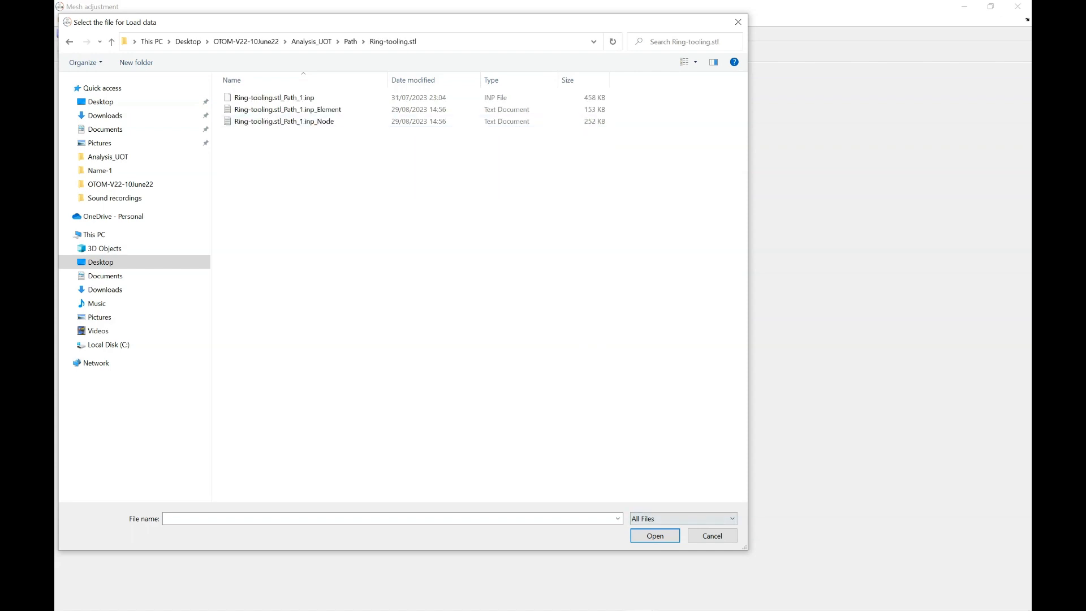
left_click(284, 121)
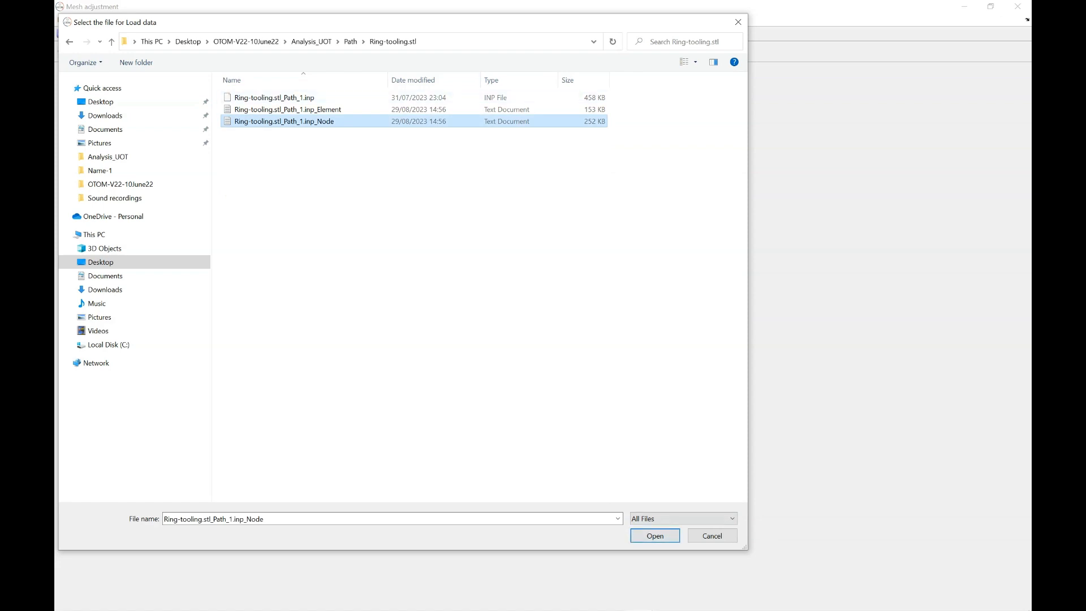
key("alt+d")
key("ctrl+c")
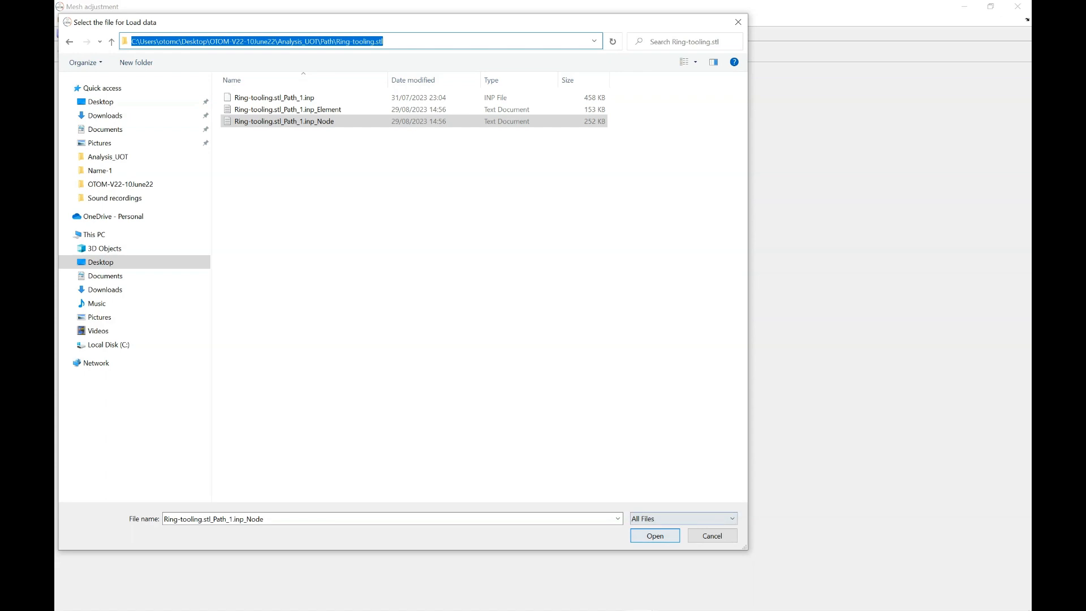
left_click(654, 536)
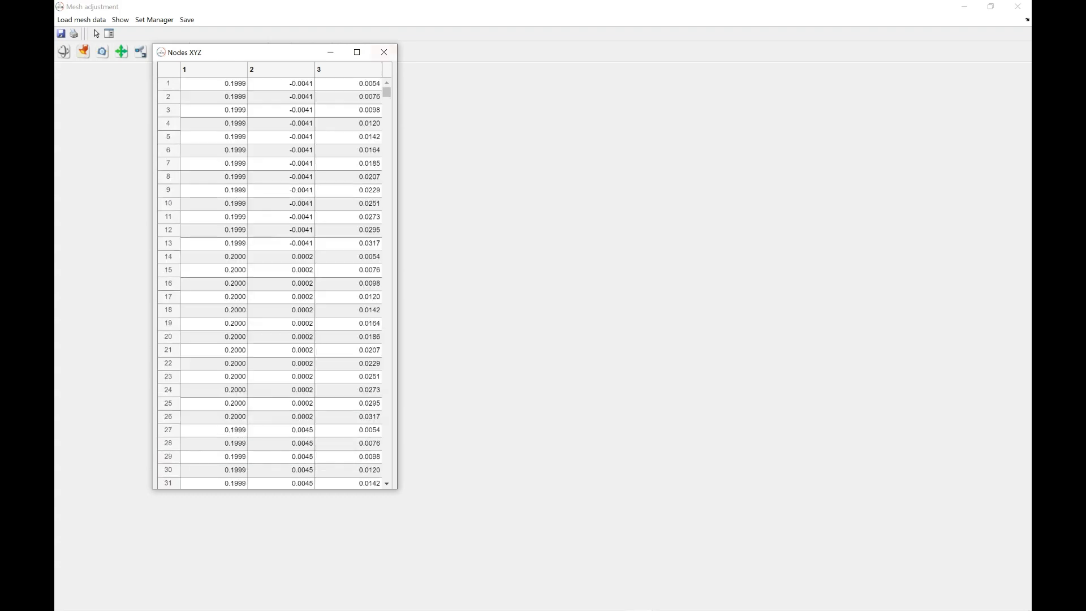
left_click(384, 52)
Step: Load the element connectivity from the text file Ring-tooling.stl_Path_1.inp_Element in the copied folder and dismiss the elements table
left_click(81, 19)
left_click(96, 44)
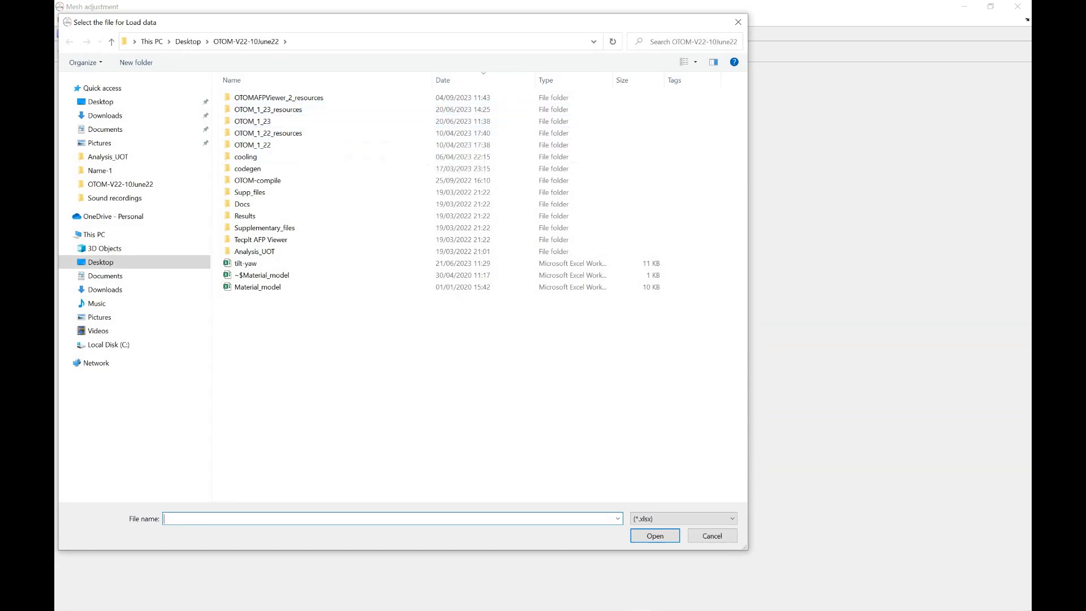
key("ctrl+v")
key("Return")
left_click(683, 519)
left_click(673, 539)
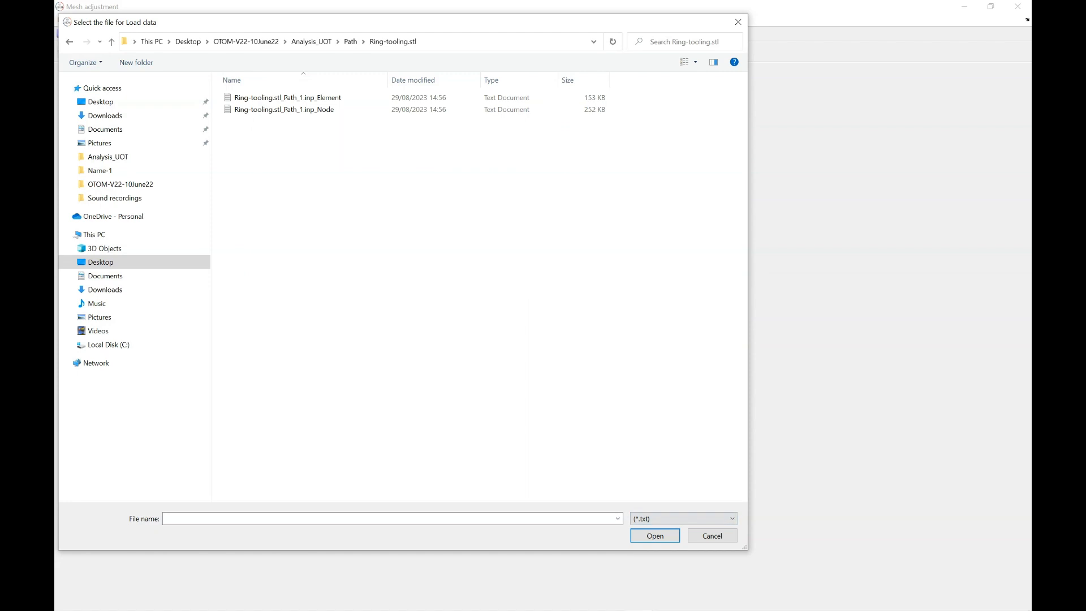
left_click(287, 98)
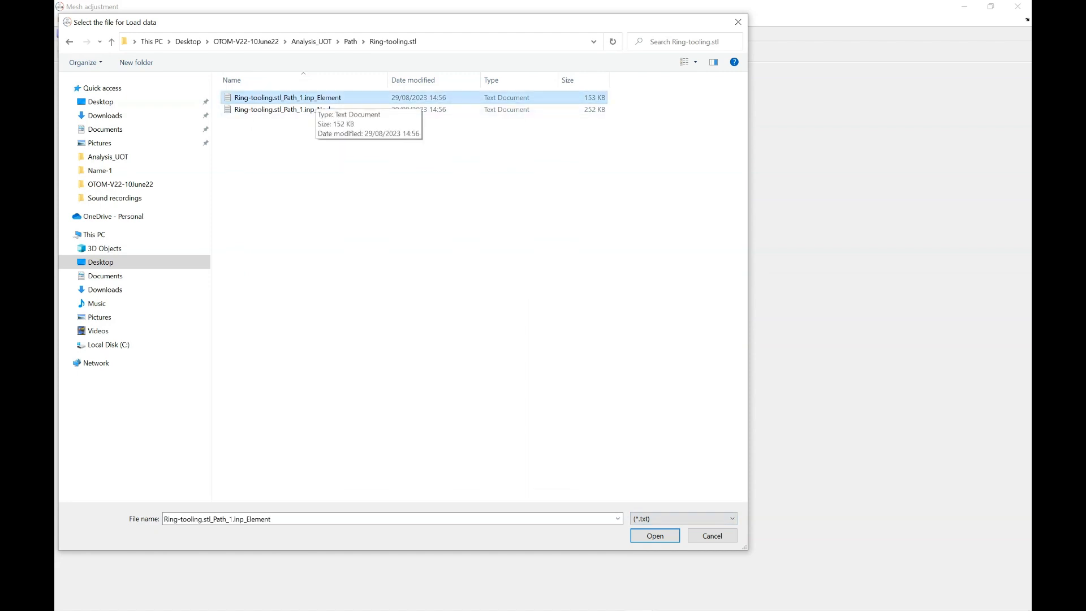
left_click(655, 536)
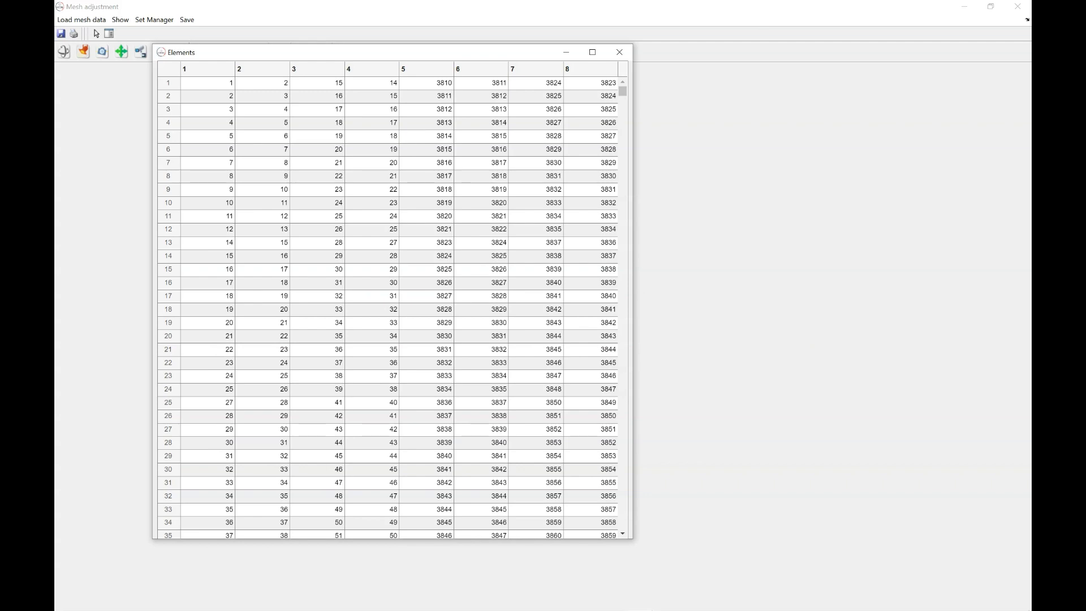
mouse_move(622, 91)
left_mouse_down()
mouse_move(622, 262)
mouse_move(622, 91)
left_mouse_up()
left_click(620, 52)
Step: Plot the loaded ring mesh and show it in a tilted 3D view
left_click(81, 19)
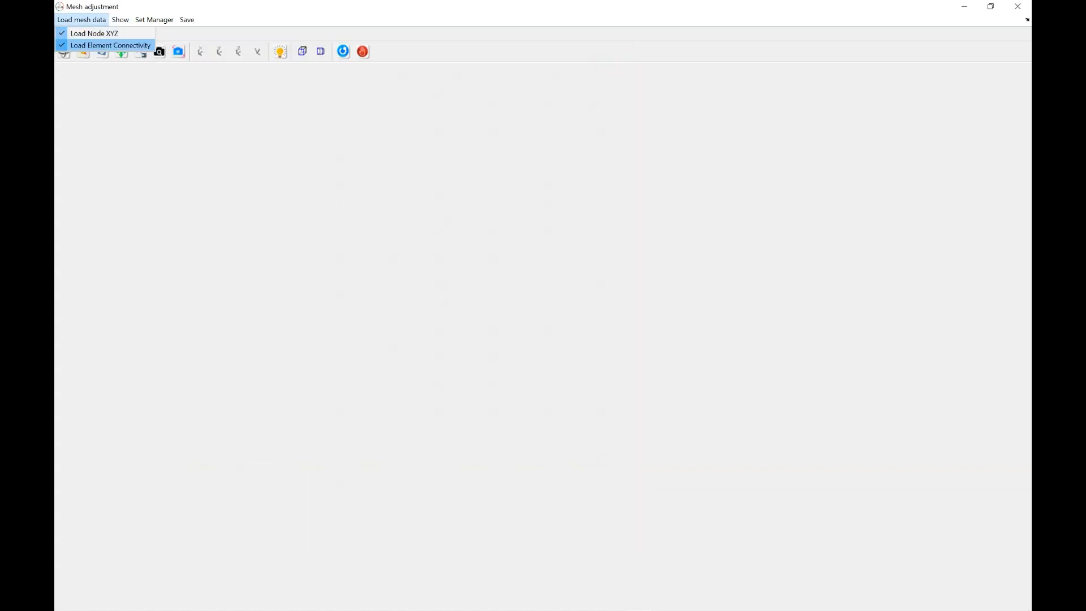
mouse_move(119, 20)
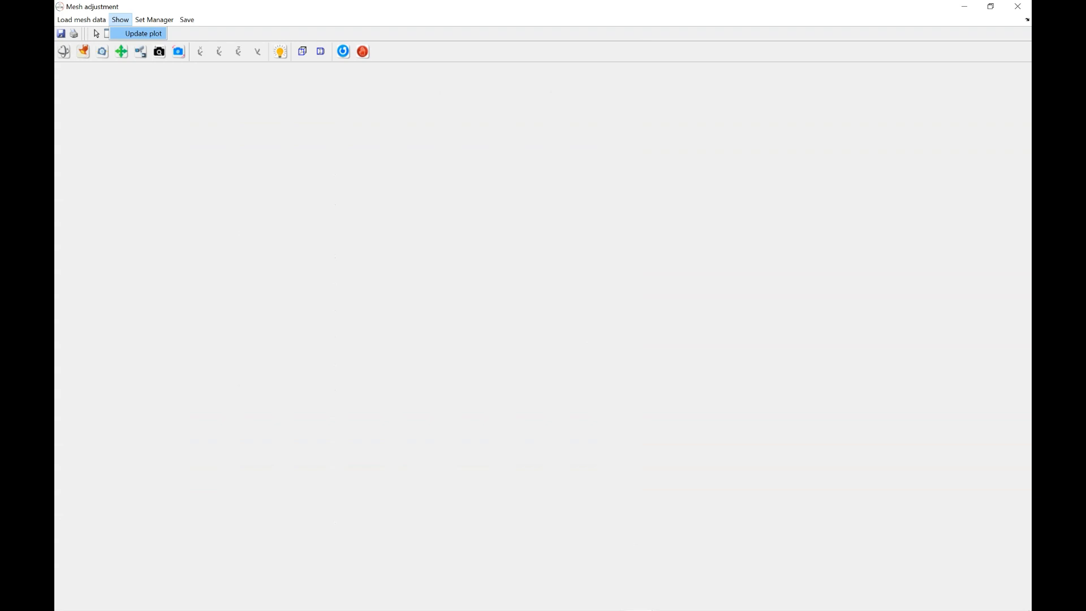
left_click(143, 33)
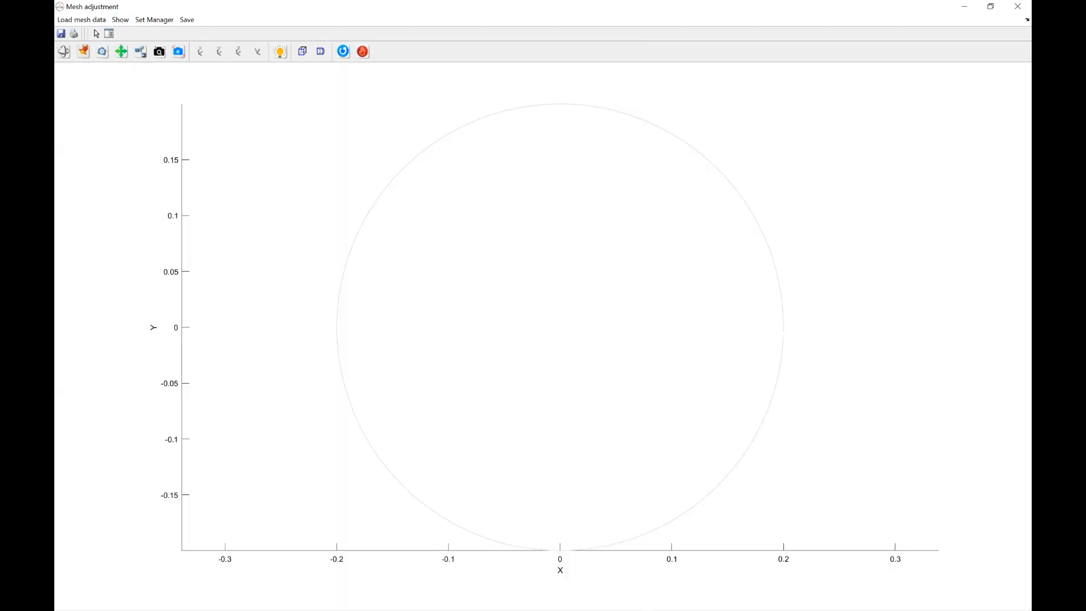
left_click(238, 52)
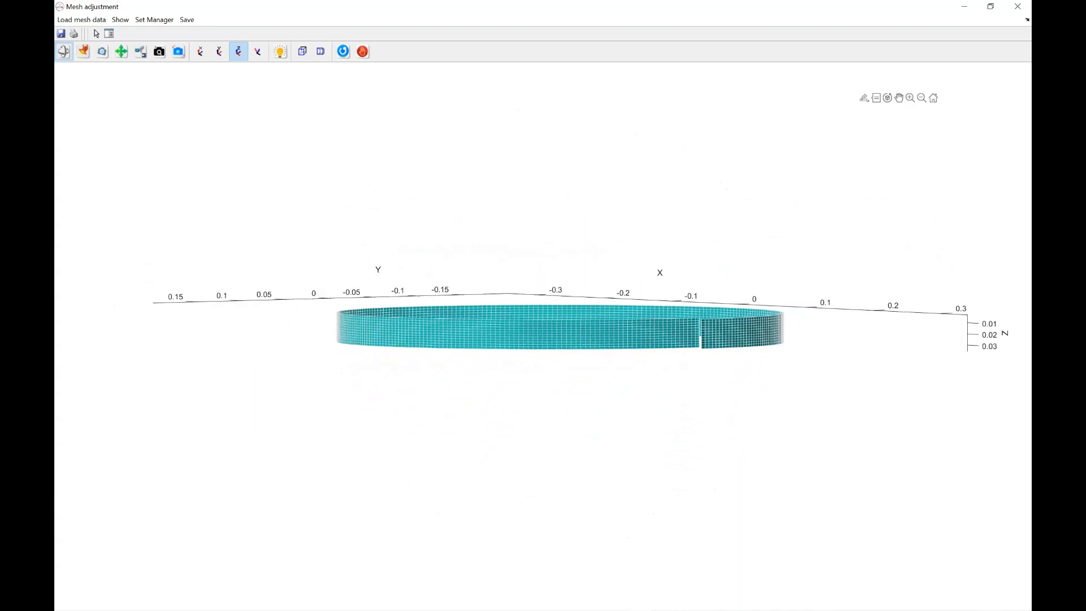
left_click(159, 52)
left_click_drag(543, 362, 543, 235)
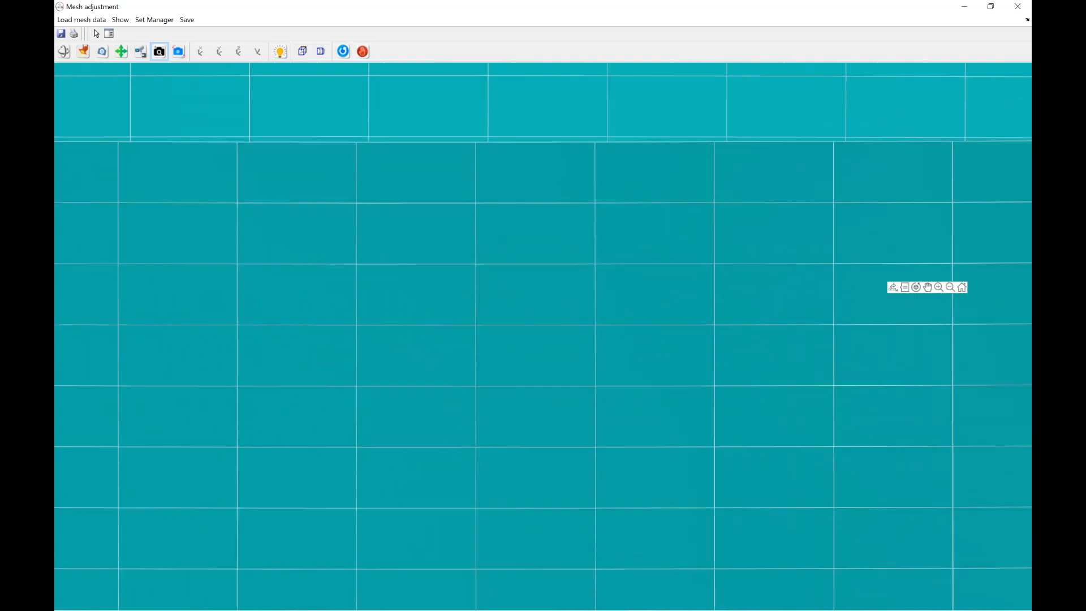
left_click(64, 51)
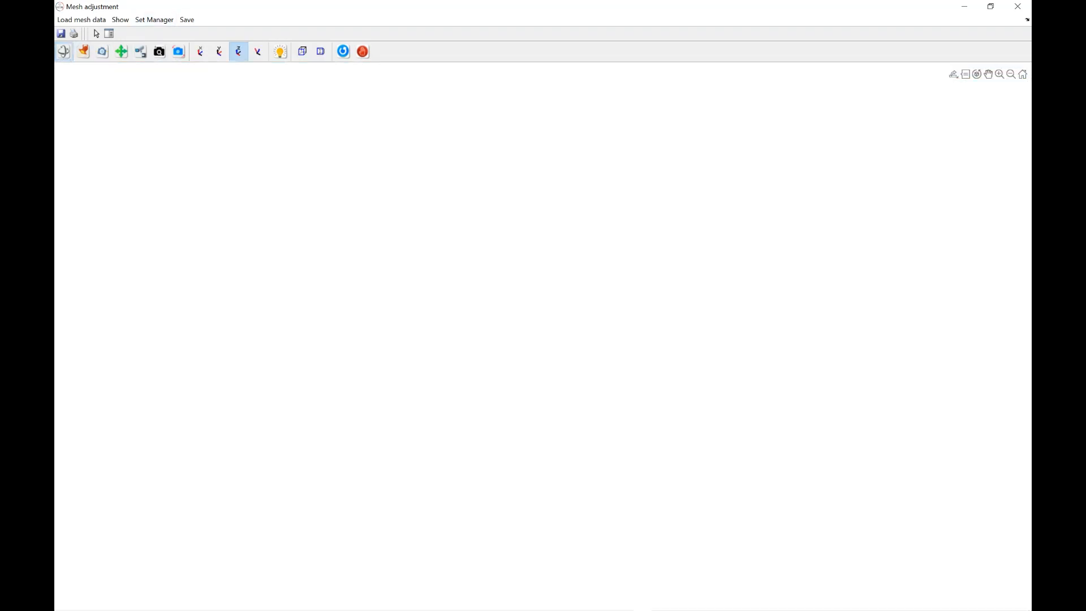
left_click(159, 52)
left_click_drag(543, 283, 543, 345)
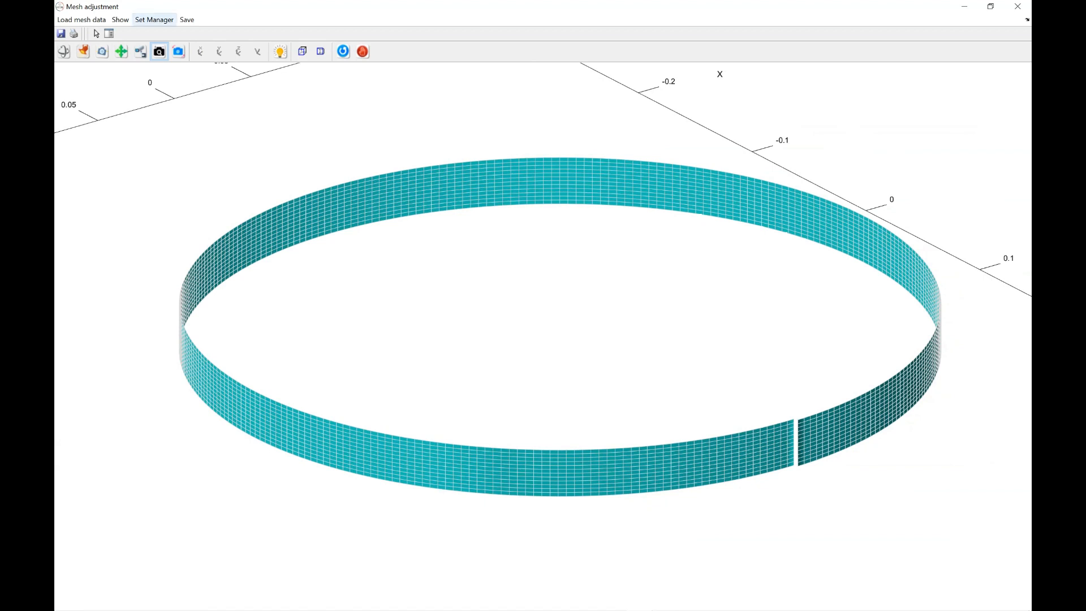
Step: Start a new set using Tangent Angle selection at 18.6, pick a point on the ring's front band and show selection 2
left_click(154, 19)
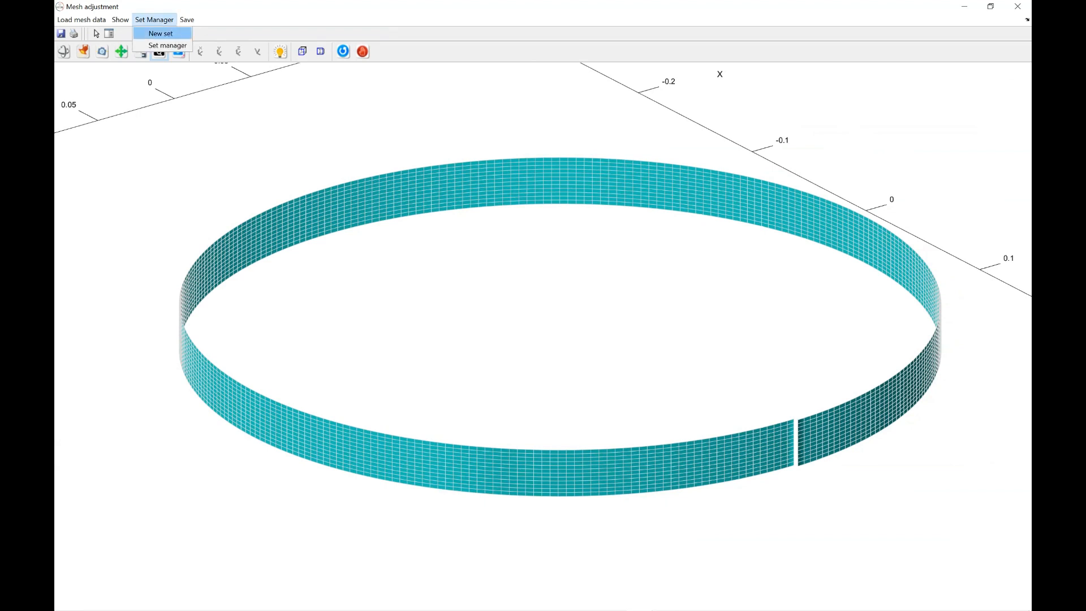
left_click(160, 33)
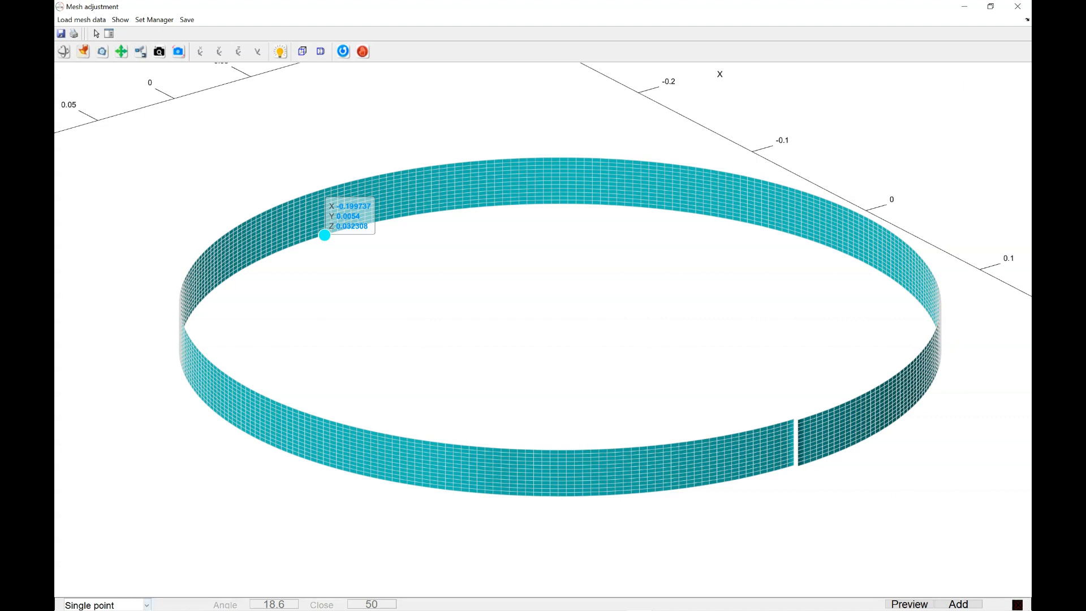
left_click(147, 605)
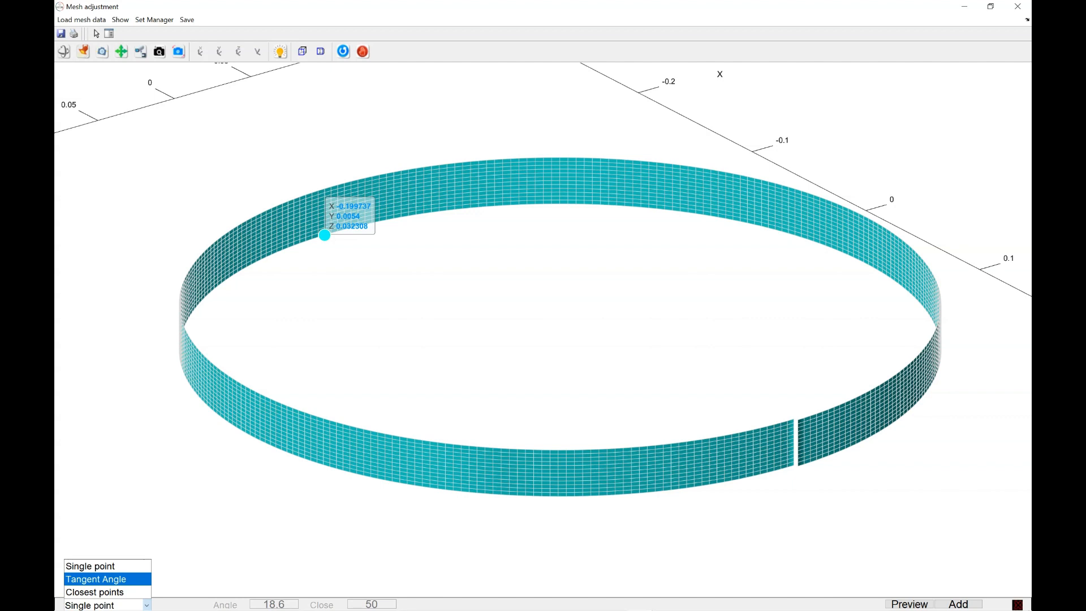
left_click(107, 580)
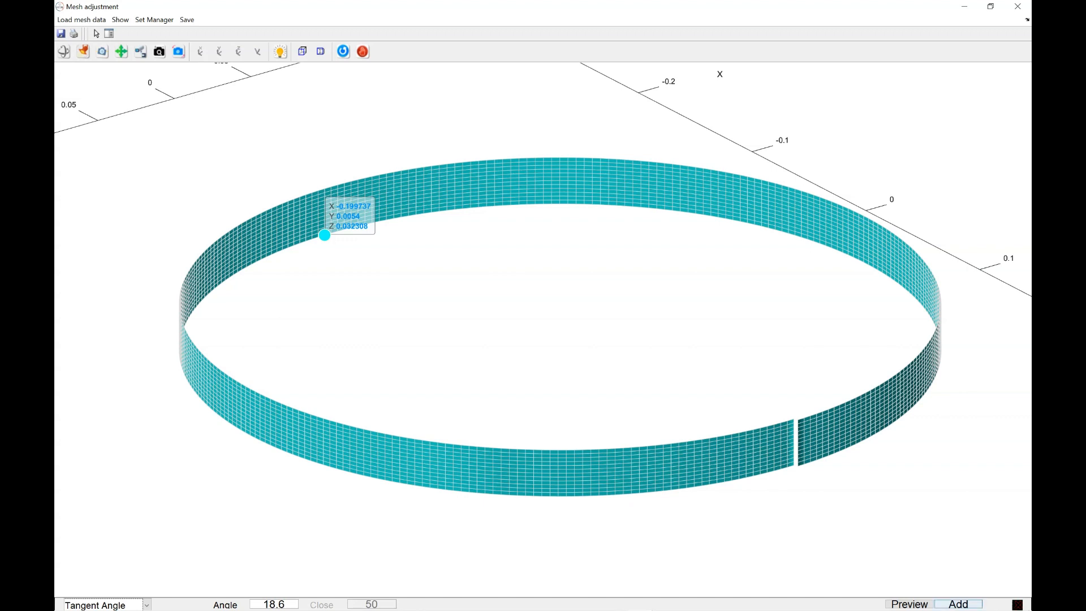
left_click(958, 604)
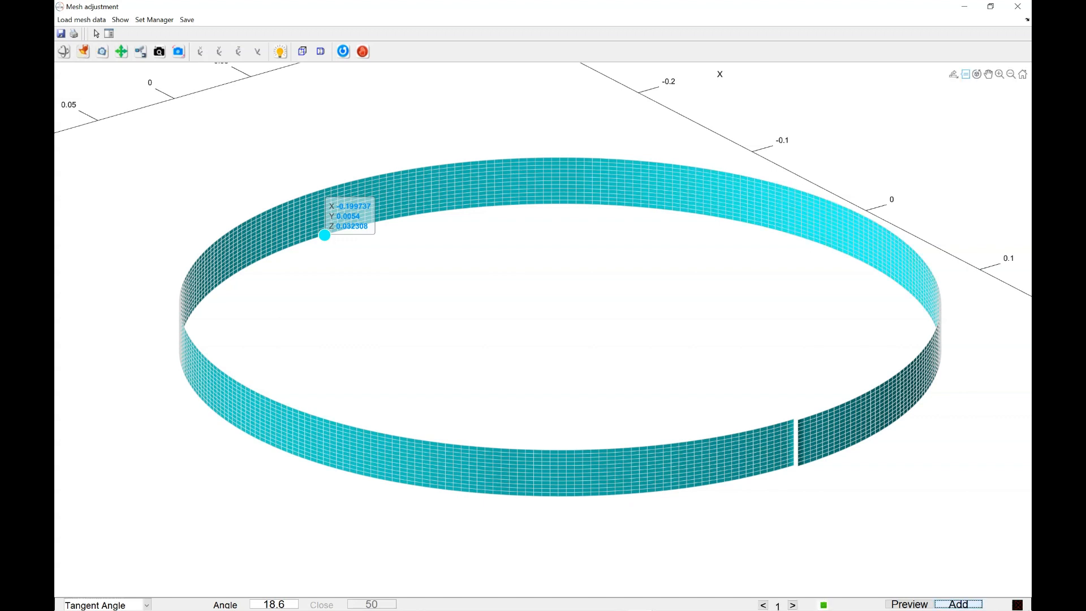
left_click(640, 462)
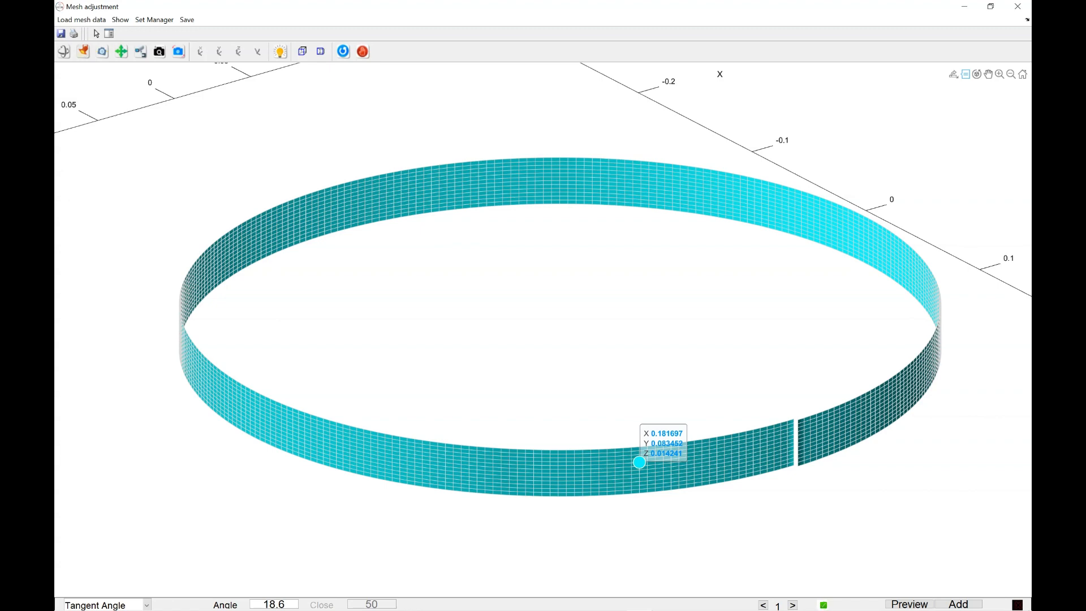
left_click(793, 604)
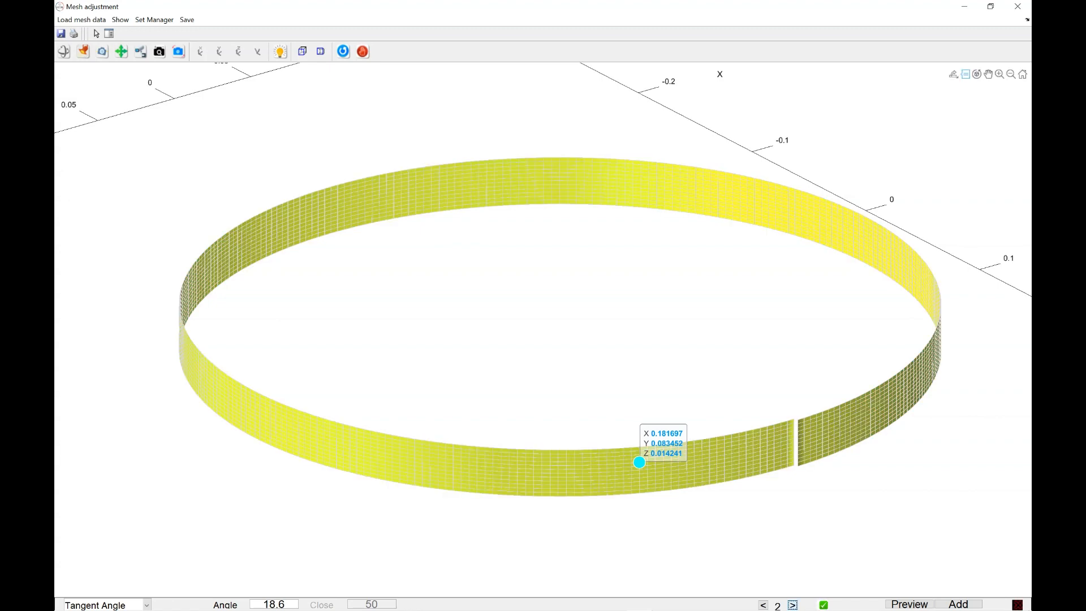
Step: Examine the numbered surface selections on the ring's front band up close and pick another mesh point there
left_click(64, 52)
left_click_drag(509, 317, 552, 314)
left_click(158, 51)
left_click(121, 51)
left_click_drag(543, 396, 511, 200)
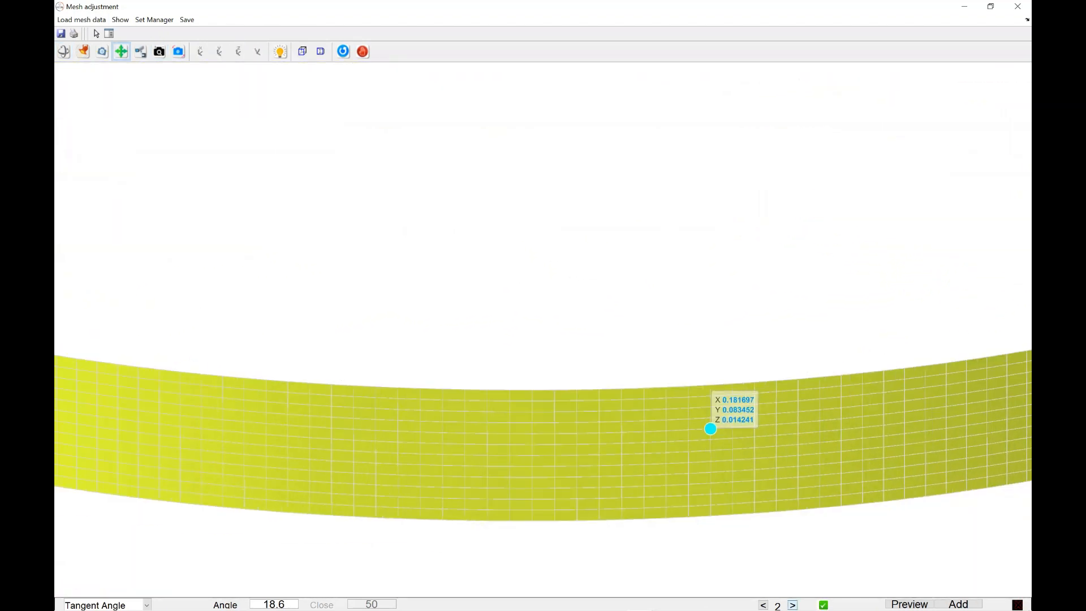
left_click(793, 606)
left_click(763, 605)
left_click(763, 605)
left_click(792, 605)
left_click(793, 605)
left_click(792, 605)
left_click(793, 605)
left_click(792, 605)
left_click(793, 605)
left_click(793, 605)
mouse_move(710, 428)
left_mouse_down()
mouse_move(689, 440)
mouse_move(622, 432)
left_mouse_up()
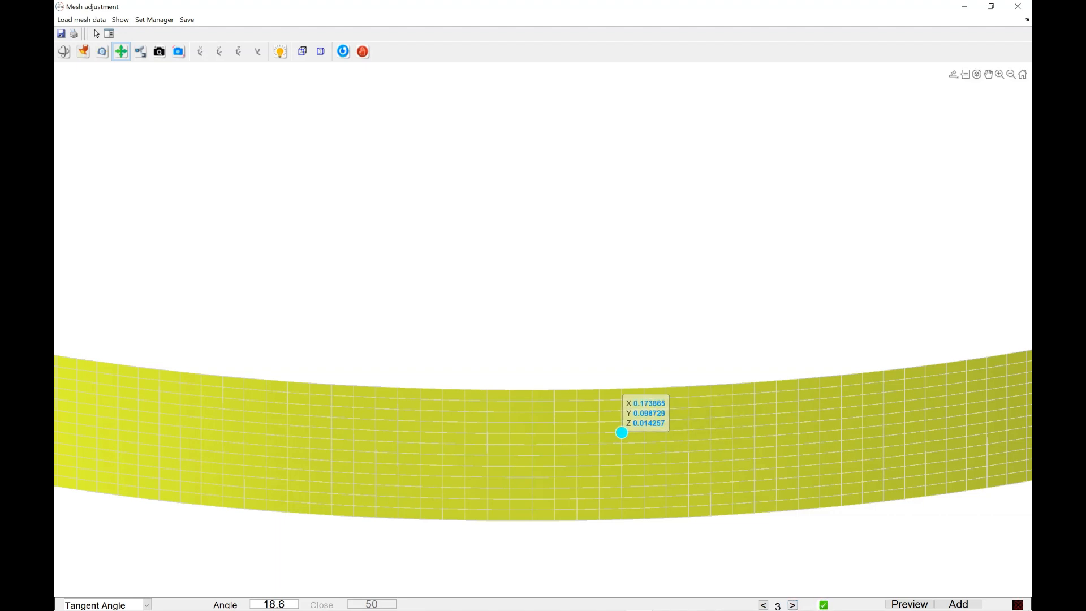
Step: Return to selection 1 on the other side of the ring and save it as a set named up
left_click(159, 52)
mouse_move(573, 350)
left_mouse_down()
mouse_move(446, 332)
mouse_move(347, 254)
left_mouse_up()
left_click(64, 51)
left_click_drag(464, 340, 529, 304)
left_click(159, 51)
left_click(763, 605)
left_click(762, 605)
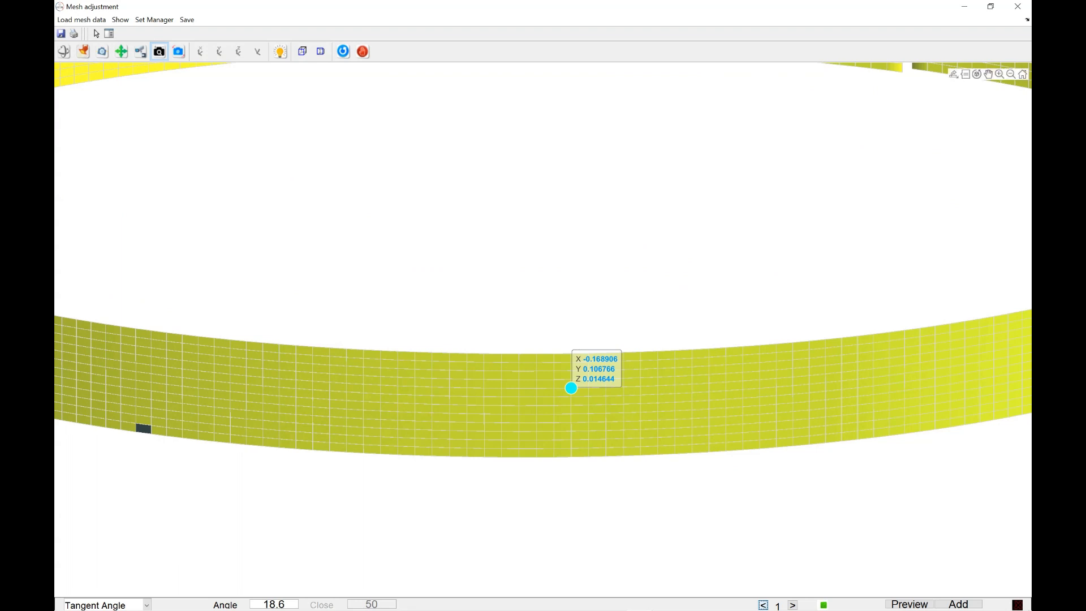
left_click(120, 51)
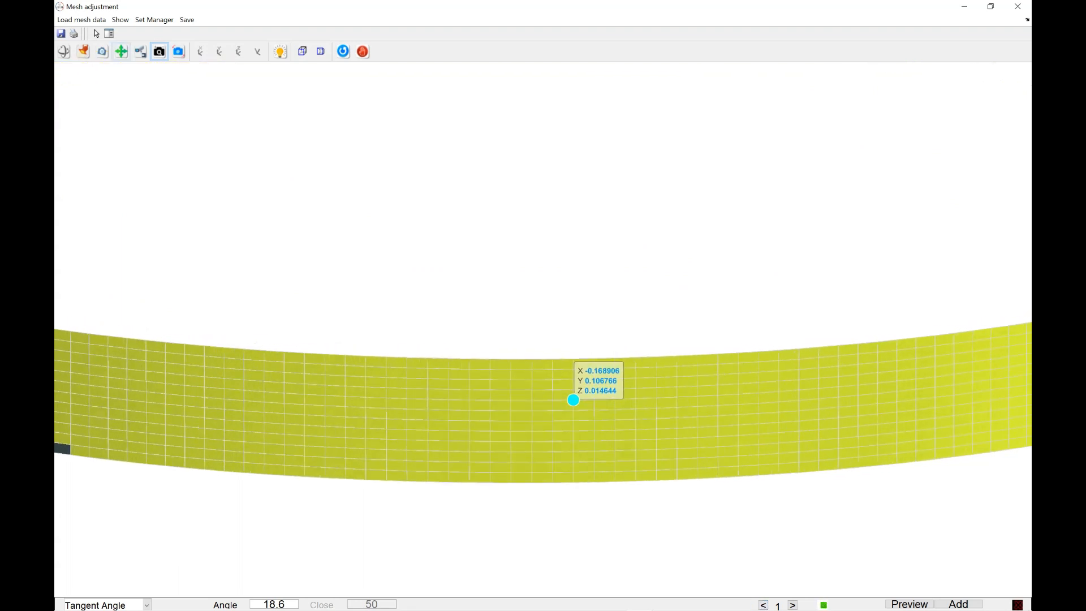
left_click_drag(362, 339, 697, 338)
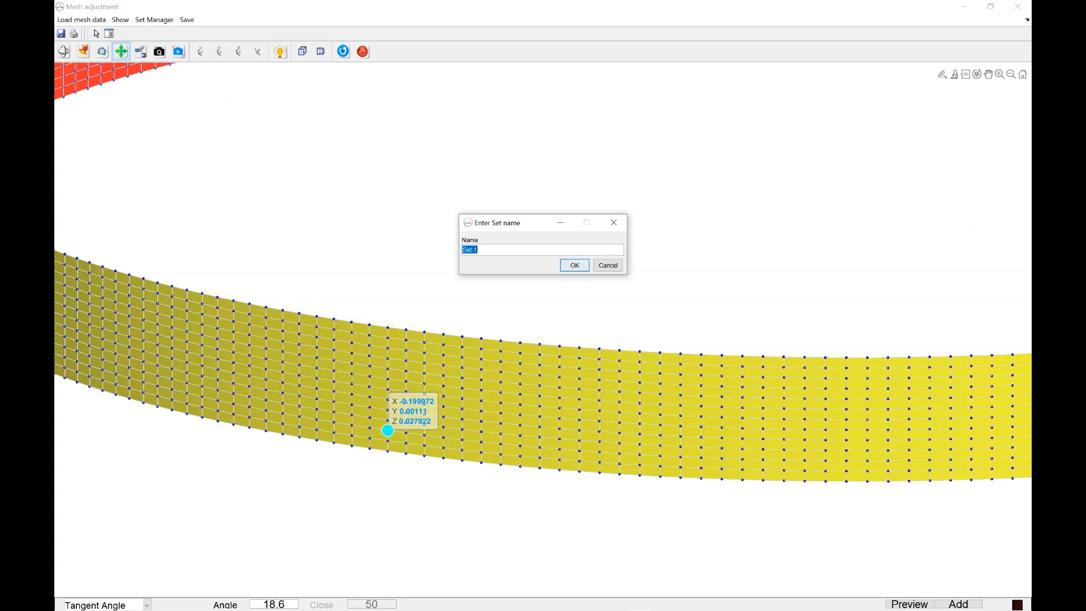
type("up")
key("Return")
Step: Examine the marked nodes of the new set along the ring and around its gap
left_click_drag(543, 283, 504, 327)
left_click(64, 52)
left_click(159, 52)
left_click_drag(227, 186, 215, 102)
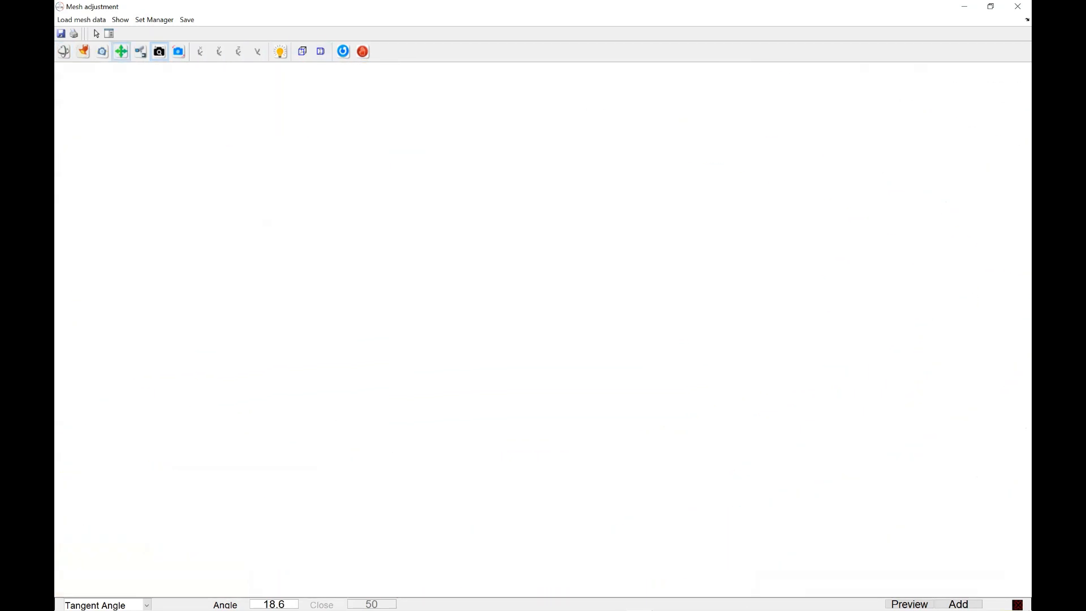
left_click(121, 51)
left_click_drag(933, 487, 201, 255)
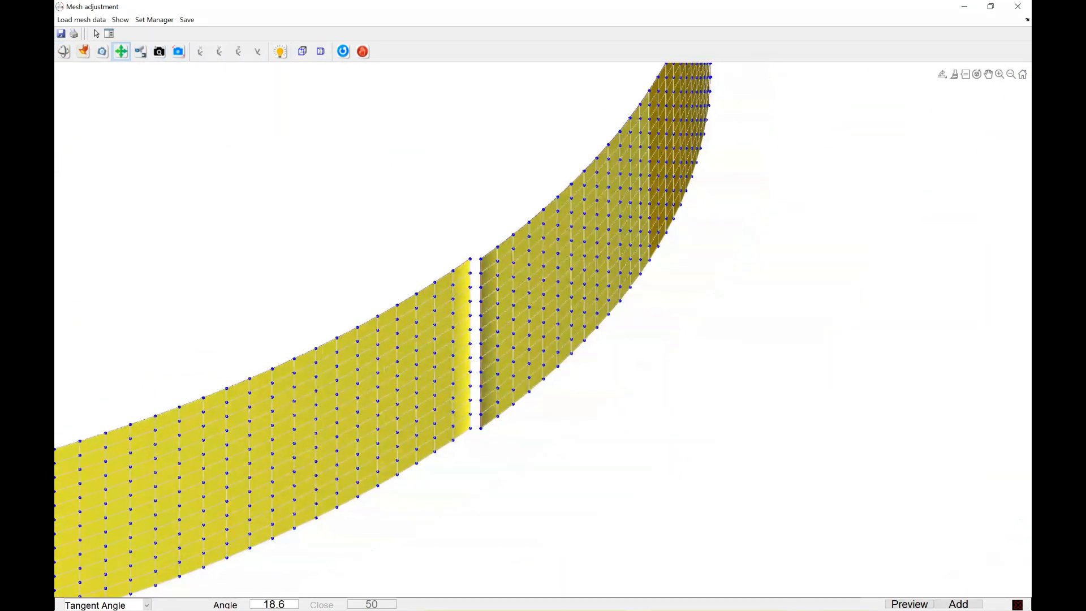
left_click(159, 52)
left_click_drag(340, 255, 339, 175)
left_click(121, 52)
left_click_drag(227, 226, 707, 272)
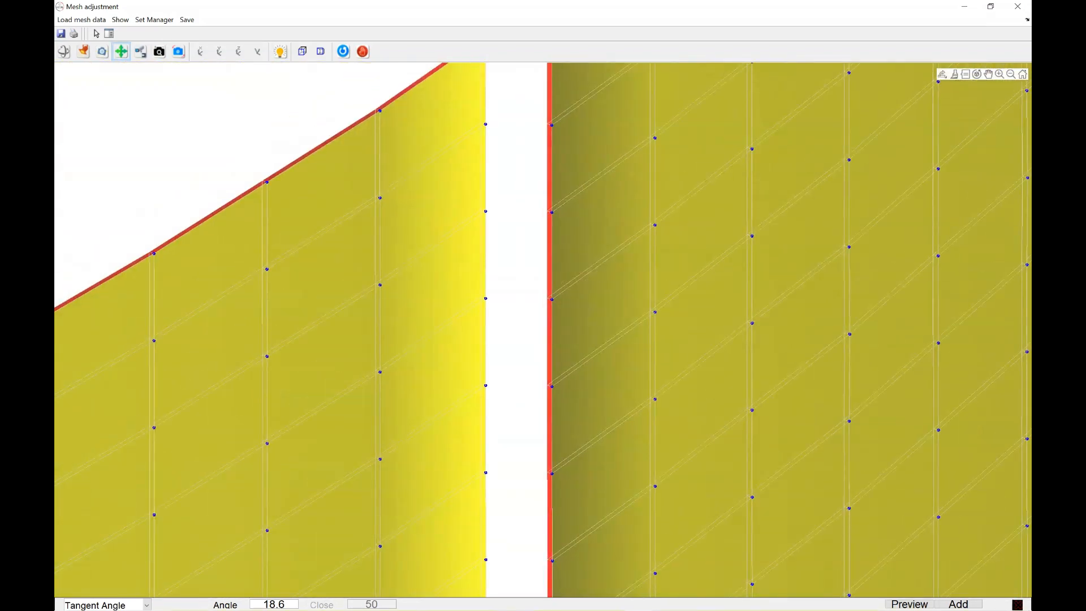
left_click(159, 51)
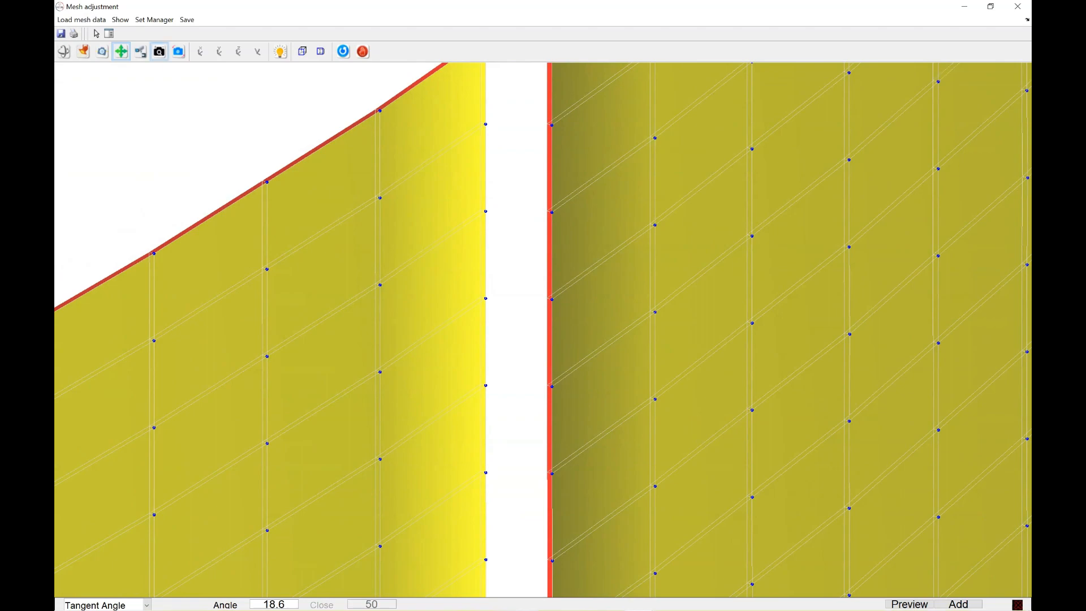
left_click_drag(340, 226, 340, 376)
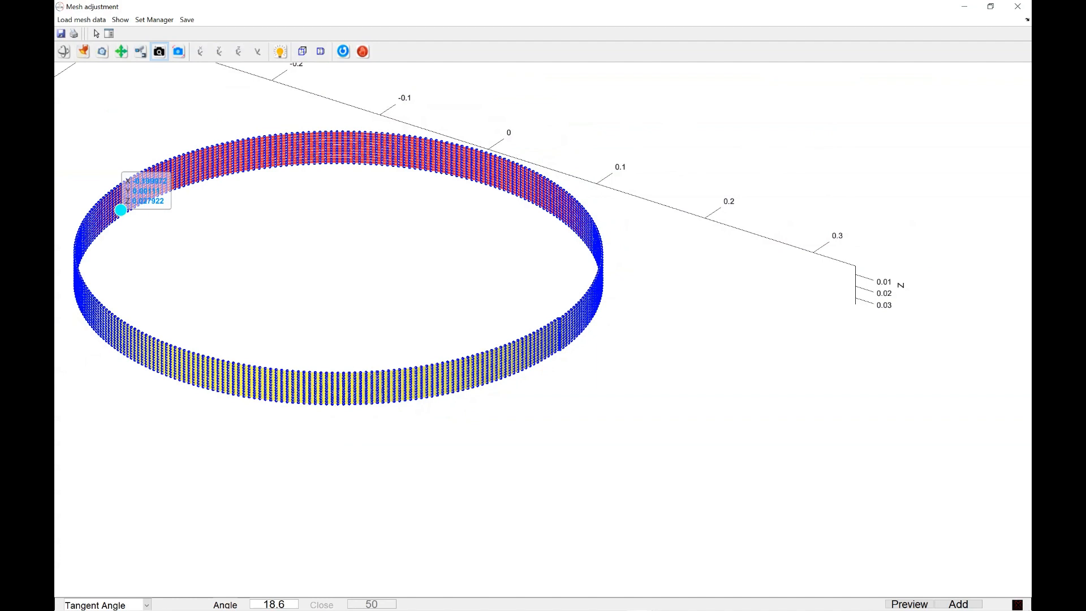
Step: Start another set with Tangent Angle selection at 18.6 and add the surfaces found at the picked ring point
left_click(154, 20)
left_click(148, 31)
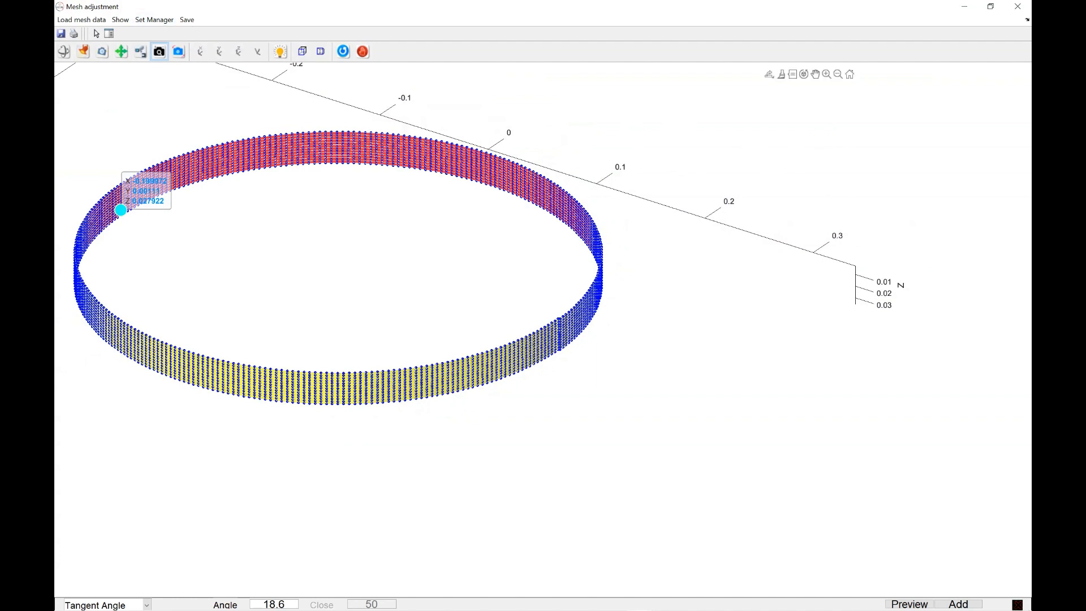
left_click(146, 605)
left_click(113, 579)
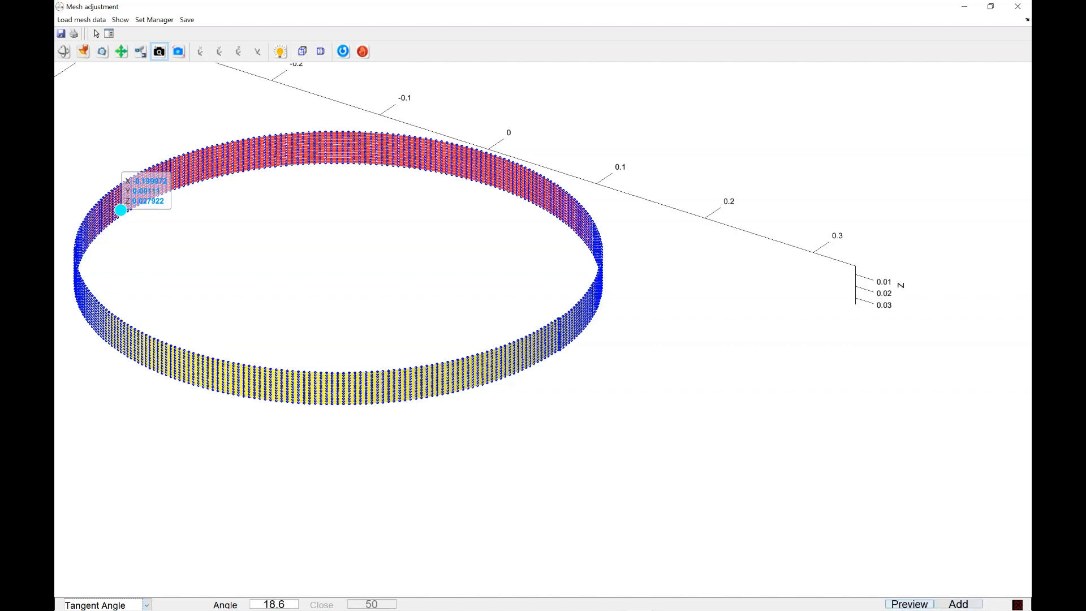
left_click(958, 604)
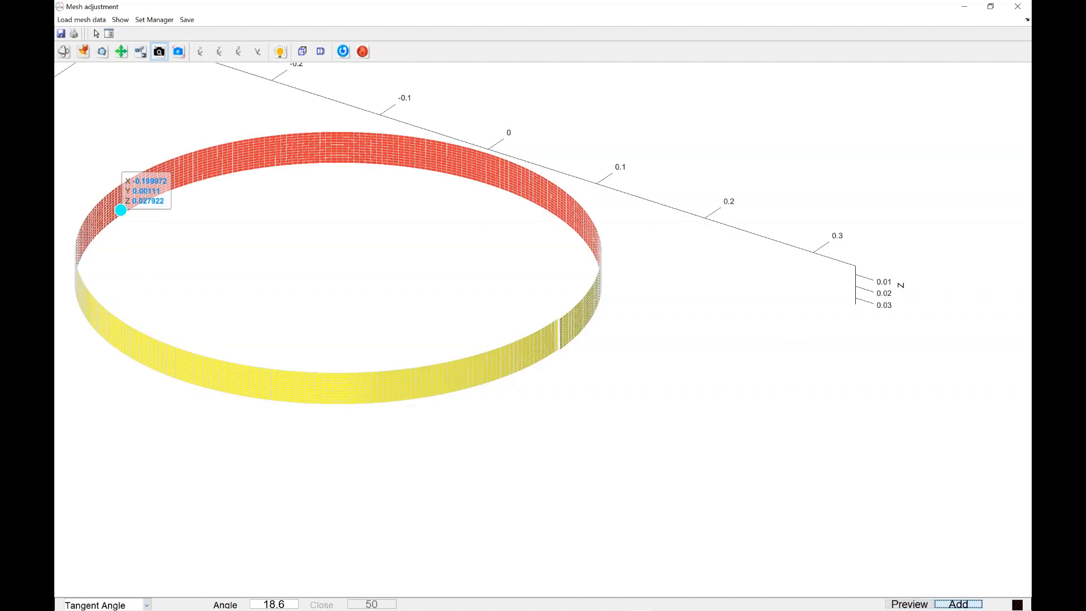
left_click(238, 51)
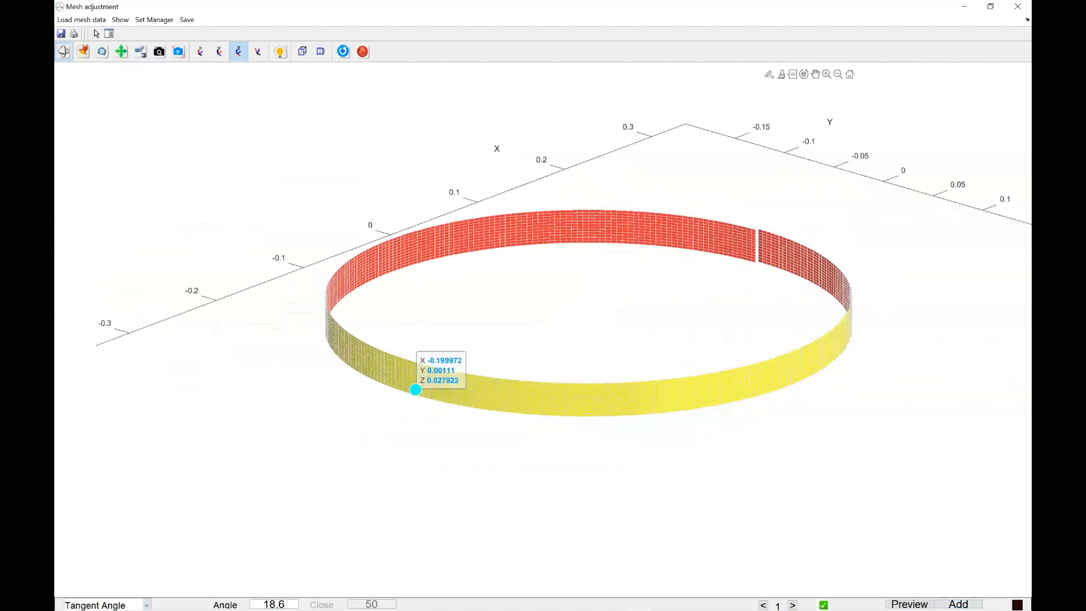
Step: Zoom in on the picked point on the ring's inner band, cycle through the numbered surface selections and show selection 4
left_click(159, 51)
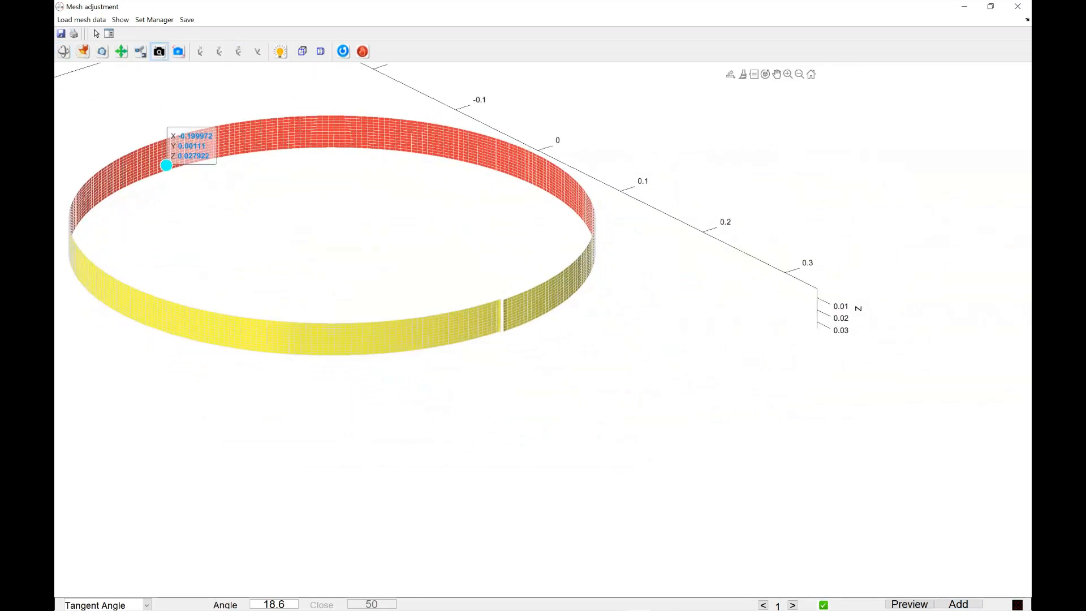
left_click_drag(362, 255, 395, 226)
left_click(121, 52)
left_click_drag(164, 114, 963, 543)
left_click(159, 52)
left_click_drag(362, 254, 404, 214)
left_click(121, 52)
left_click_drag(170, 340, 912, 181)
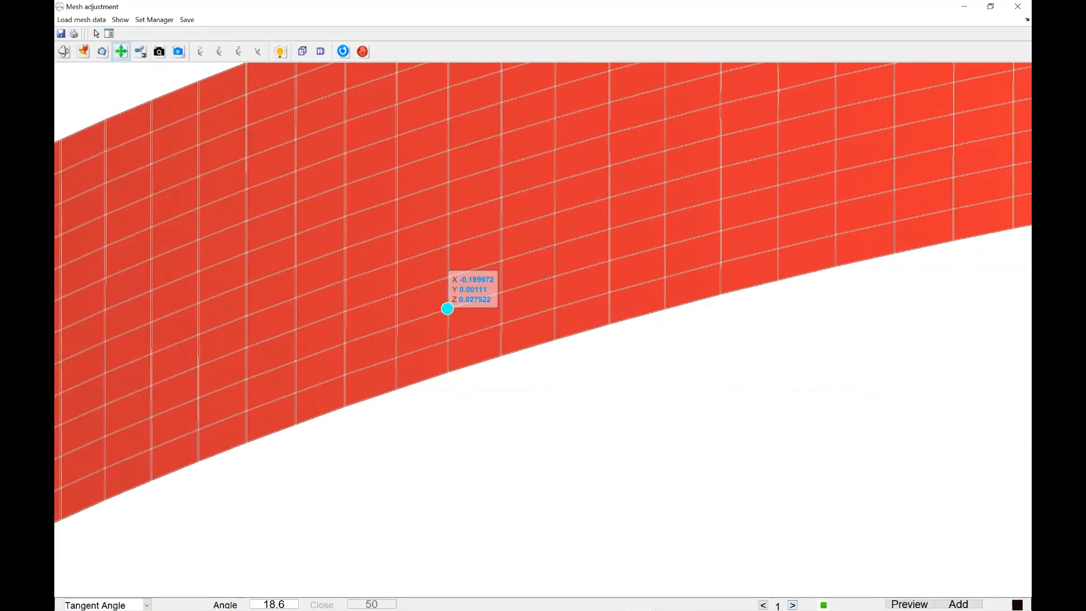
left_click(793, 605)
left_click(793, 605)
left_click(793, 604)
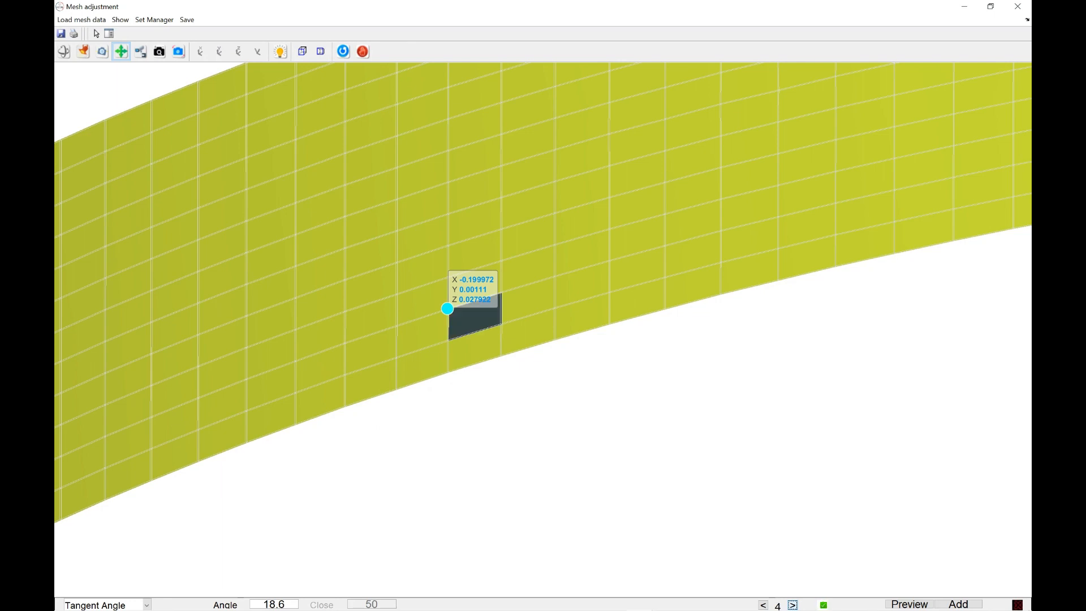
left_click(793, 605)
left_click(763, 605)
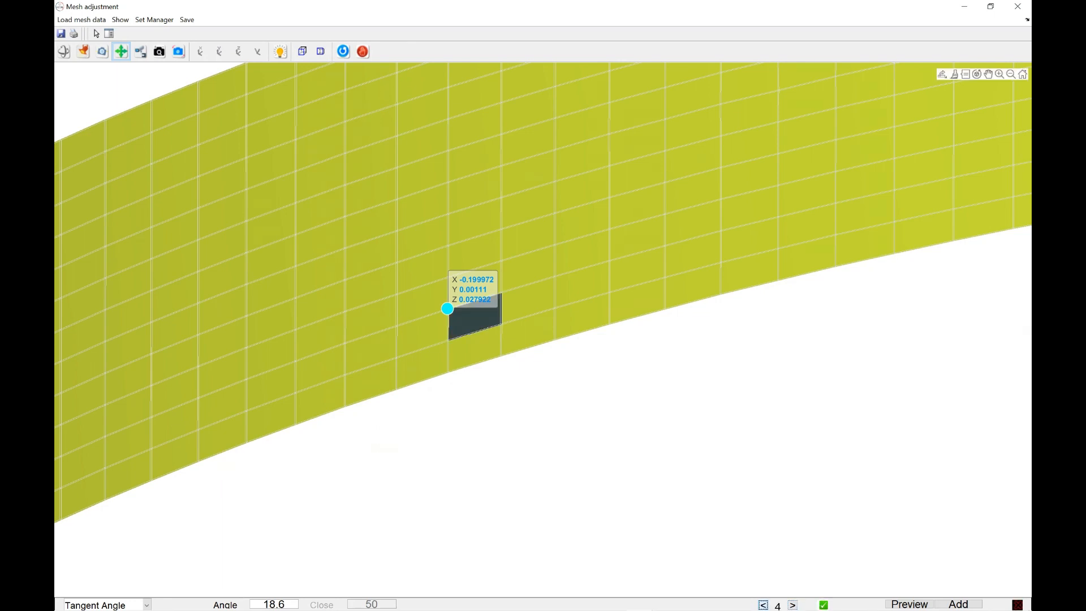
Step: Accept selection 4 and save it as a set named bottom
left_click(823, 605)
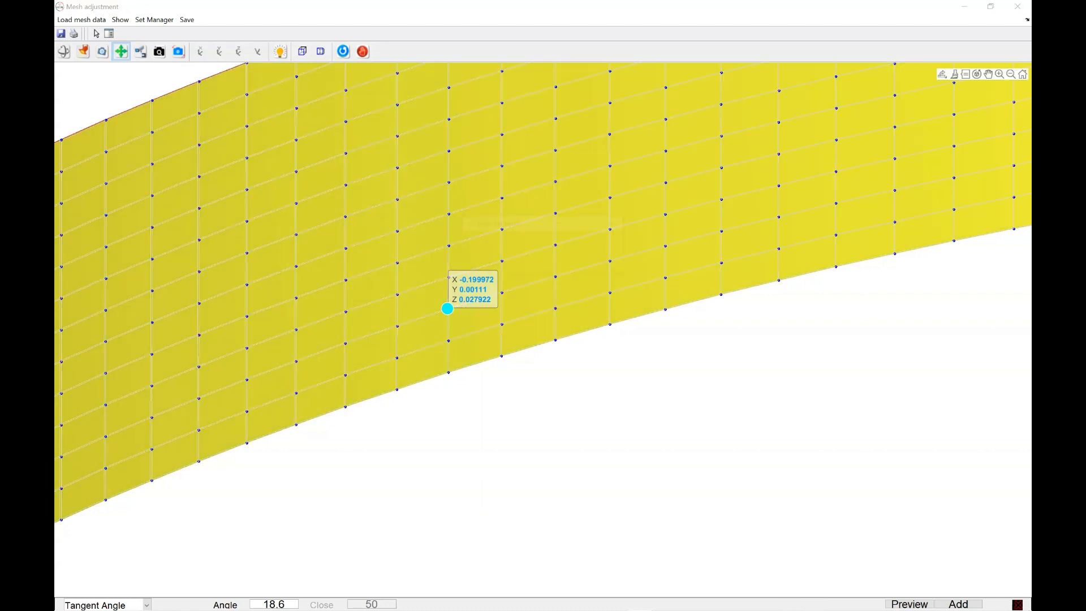
type("down")
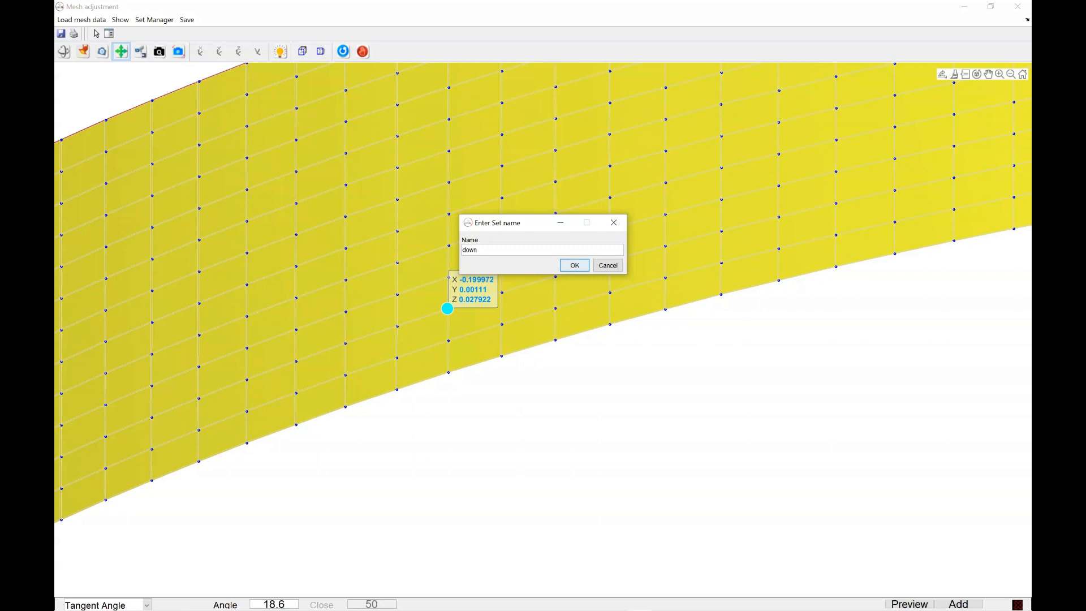
key("Return")
type("bottom")
key("Return")
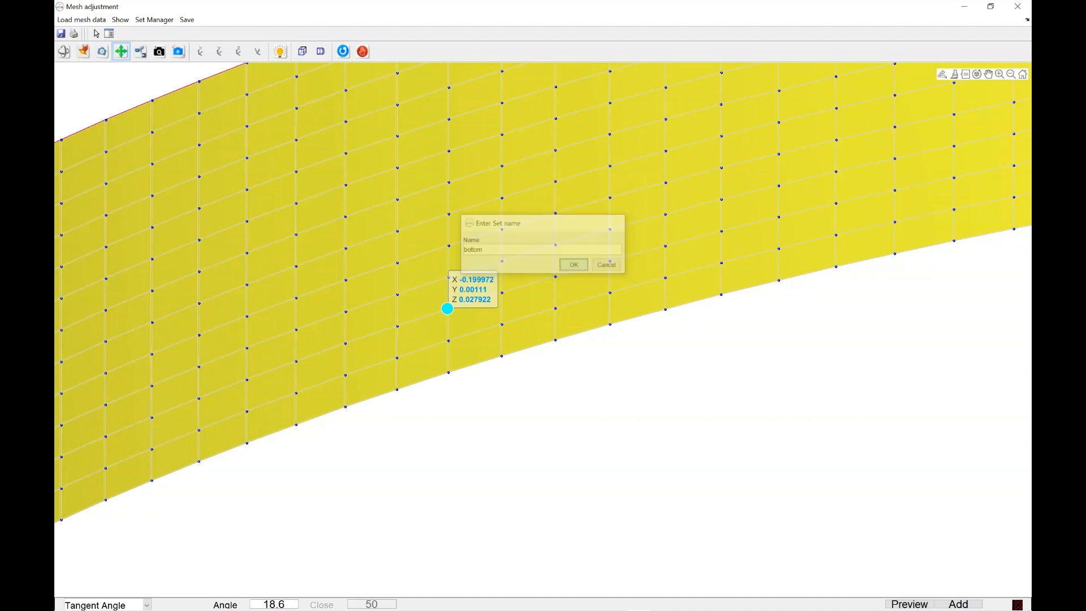
Step: Examine the marked nodes of the bottom set up close along the band edge and around the whole ring
left_click(159, 52)
left_click_drag(543, 340, 557, 319)
left_click(121, 52)
left_click_drag(452, 283, 472, 306)
left_click_drag(226, 136, 1011, 568)
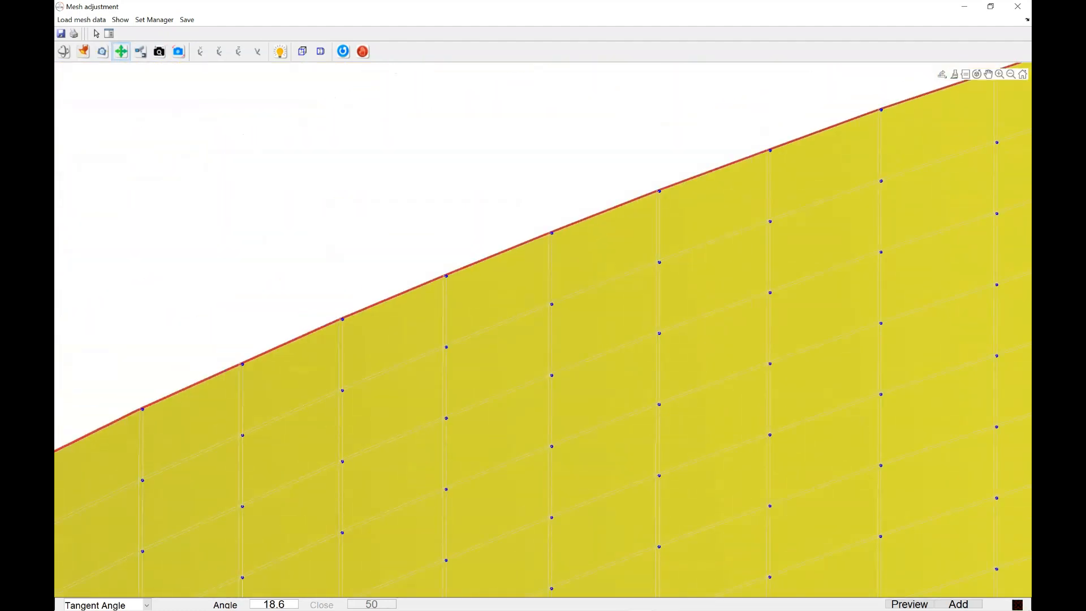
left_click(159, 51)
left_click_drag(396, 198, 370, 274)
left_click(122, 52)
left_click_drag(543, 271, 222, 151)
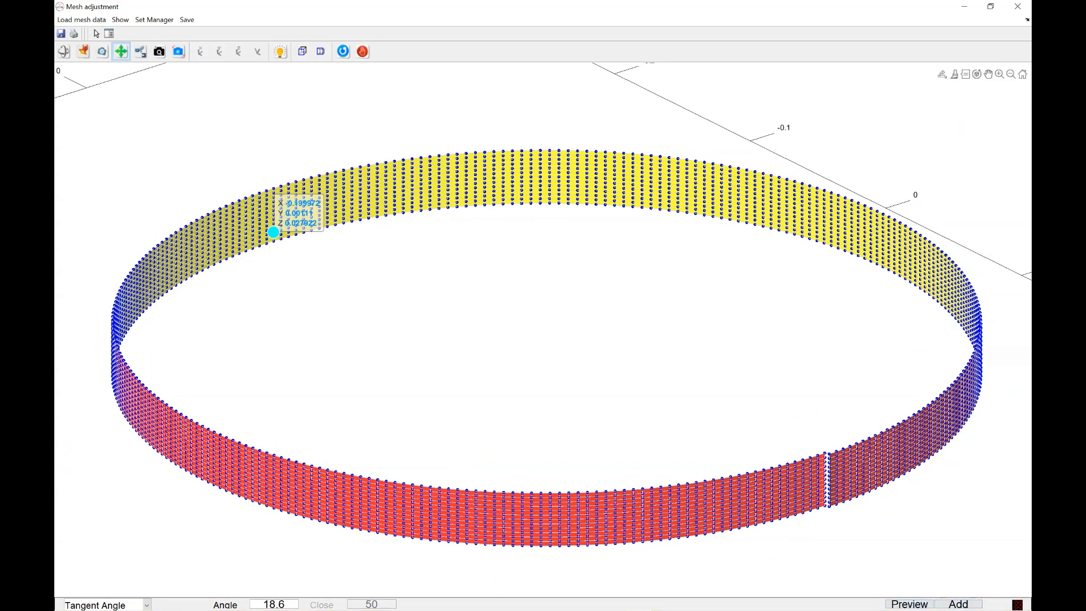
Step: End the set selection and check the up and bottom sets in the set manager by highlighting each one's nodes on the ring
left_click(1016, 605)
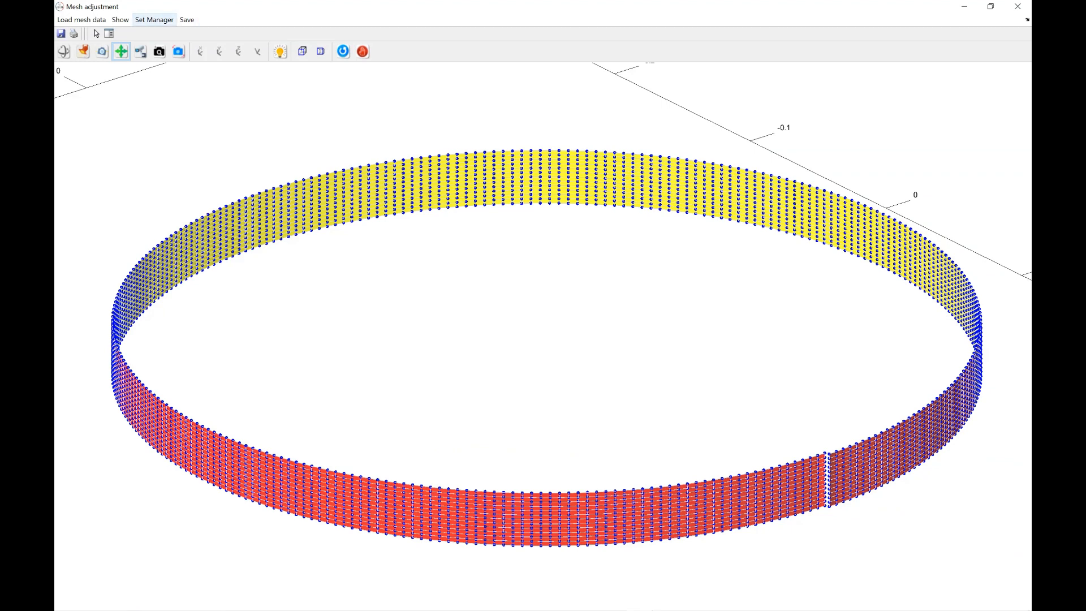
left_click(154, 20)
left_click(168, 45)
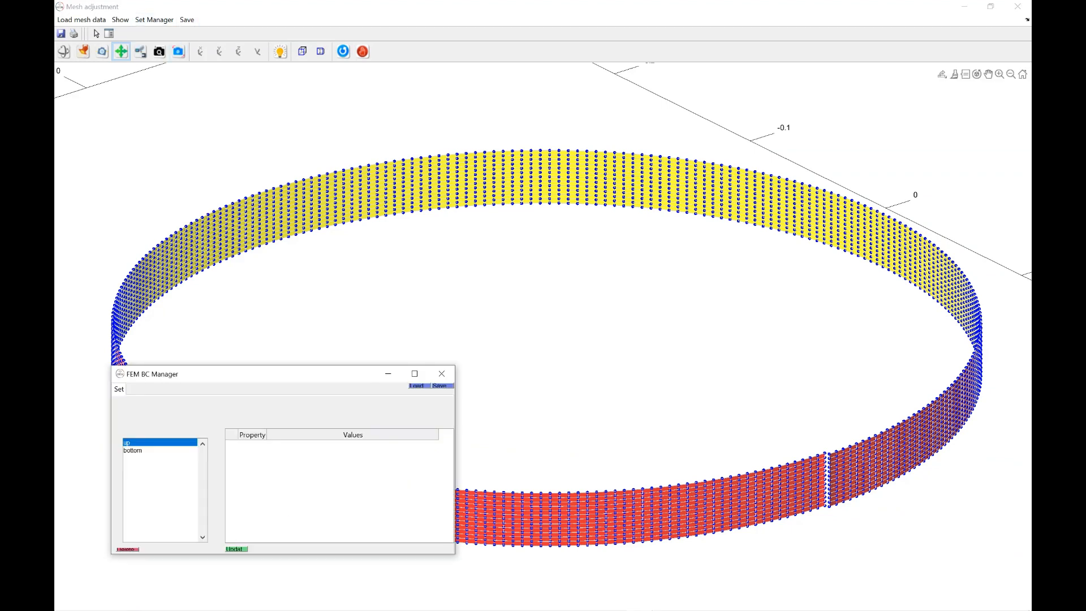
left_click(150, 392)
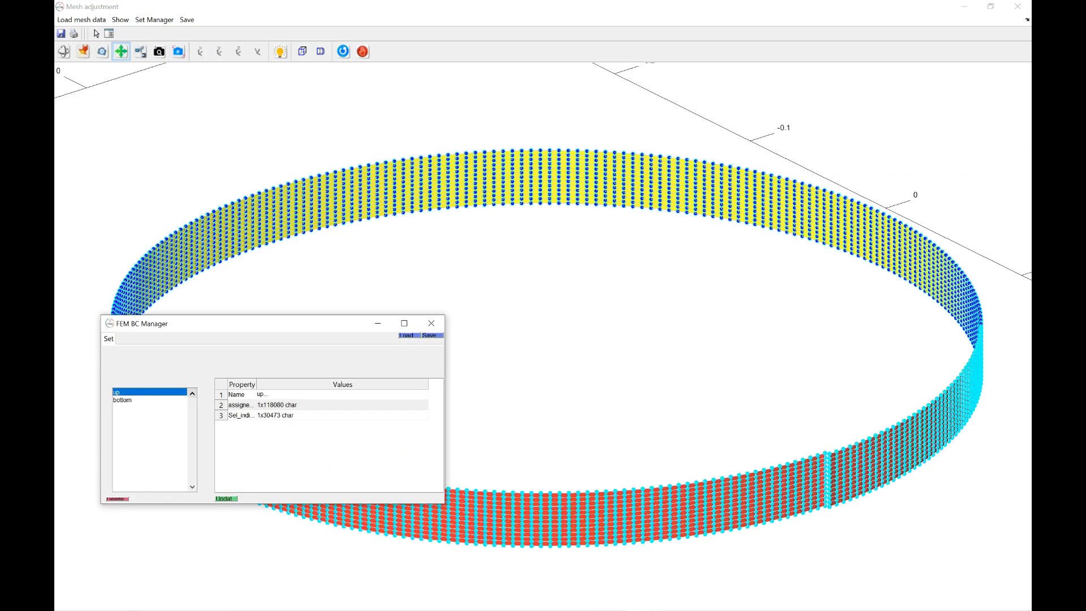
left_click(149, 400)
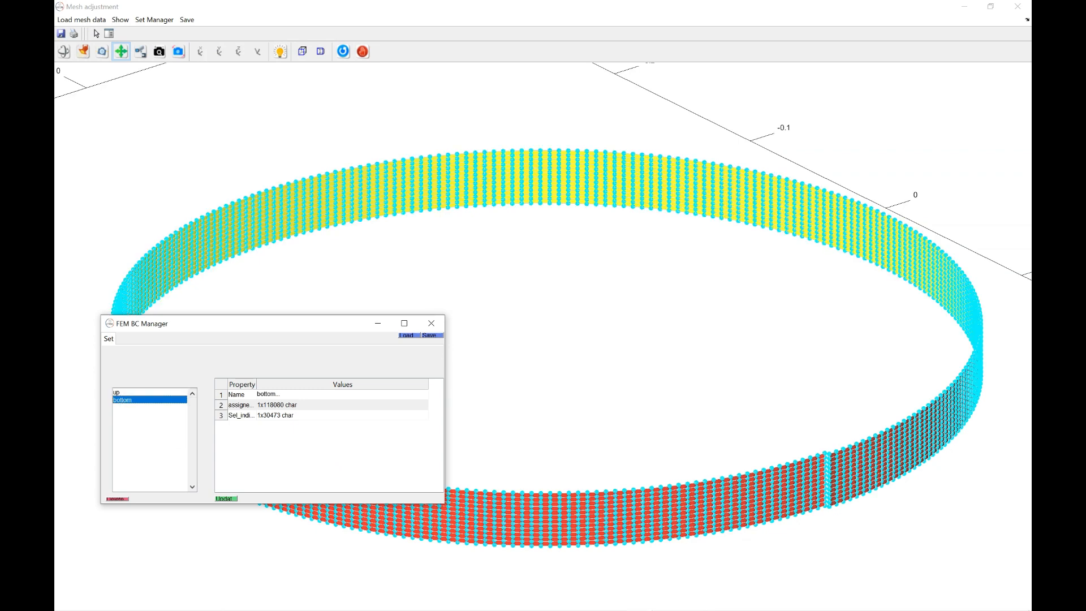
left_click(149, 392)
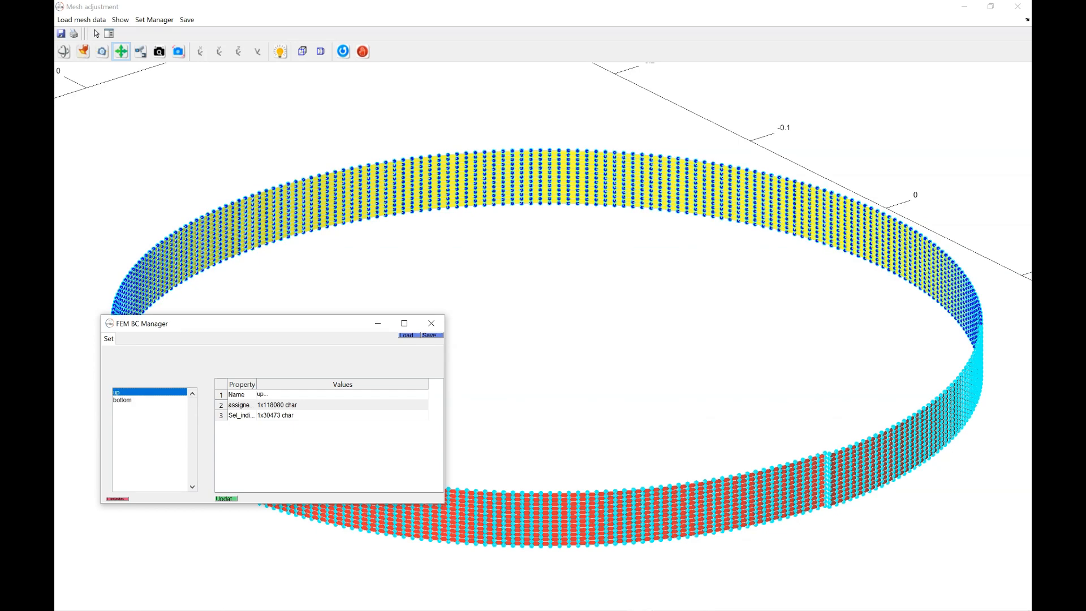
left_click(149, 400)
Step: Inspect the assigned_Nodes and Sel_indices entries of the bottom set, and close the FEM BC Manager
left_click(283, 415)
left_click(283, 405)
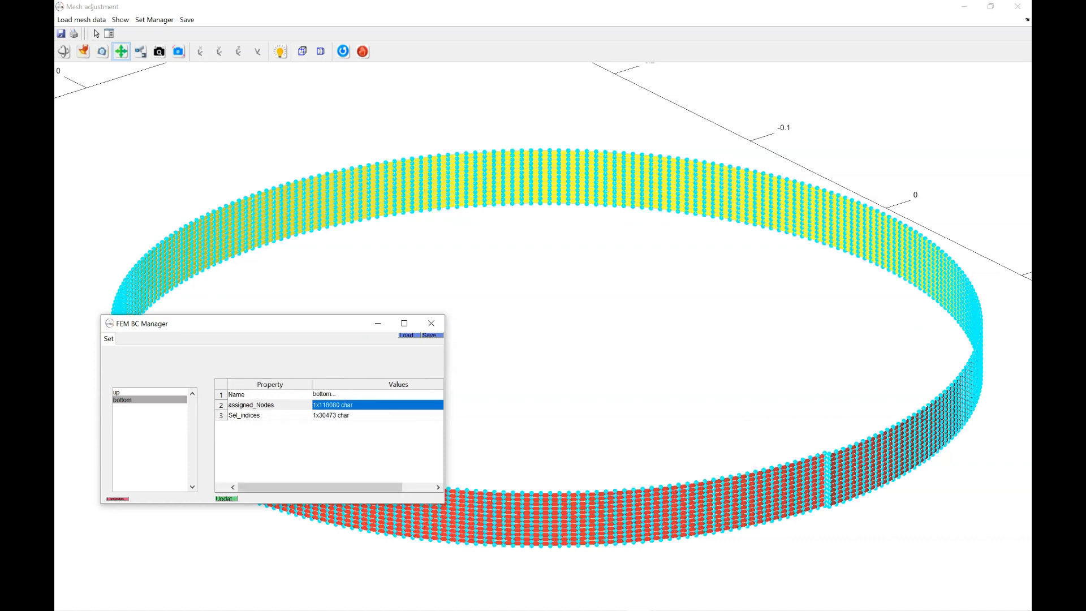
left_click(336, 415)
double_click(337, 415)
left_click(337, 405)
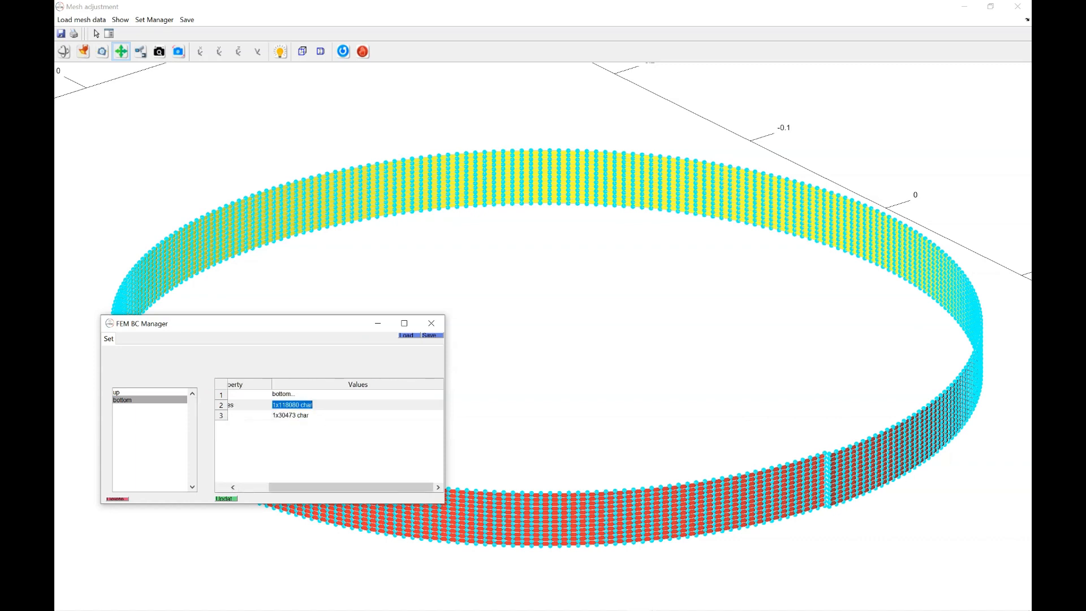
left_click(249, 405)
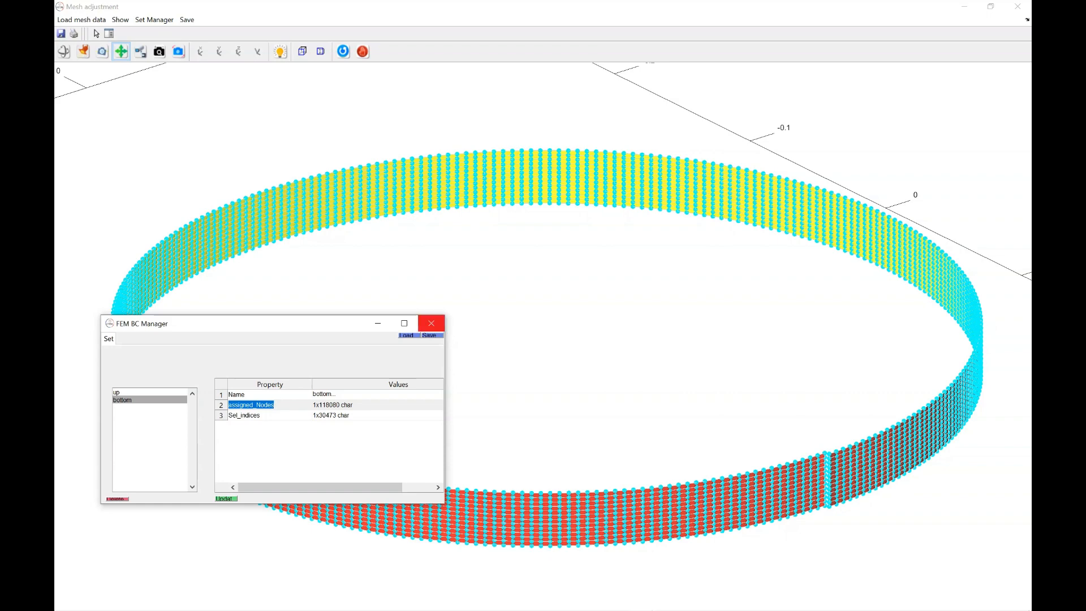
left_click(431, 323)
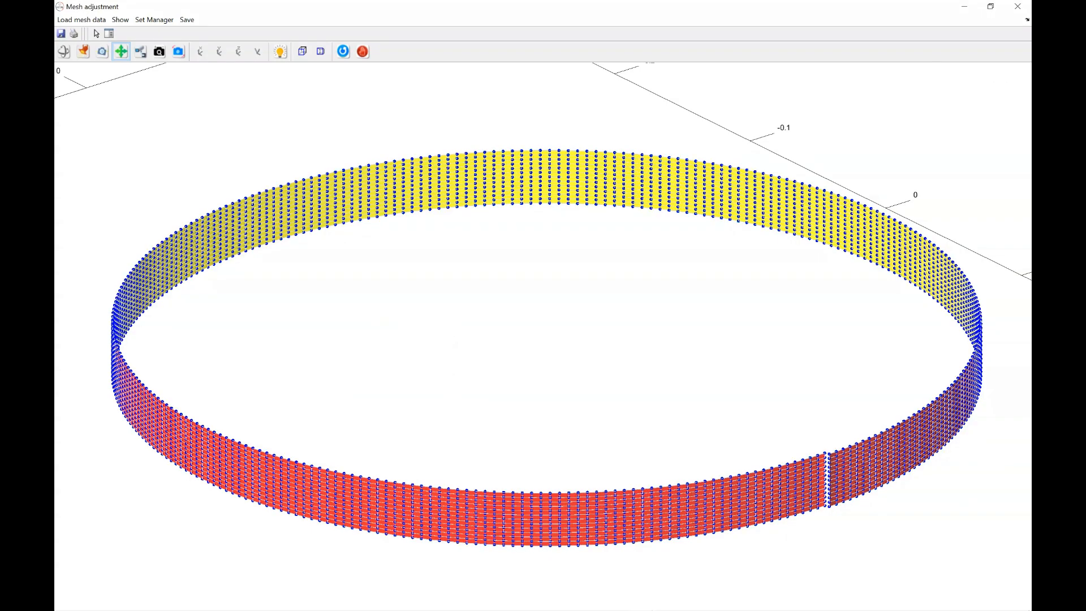
Step: Save the mesh file under the name Mesh-1-test
left_click(154, 20)
mouse_move(186, 20)
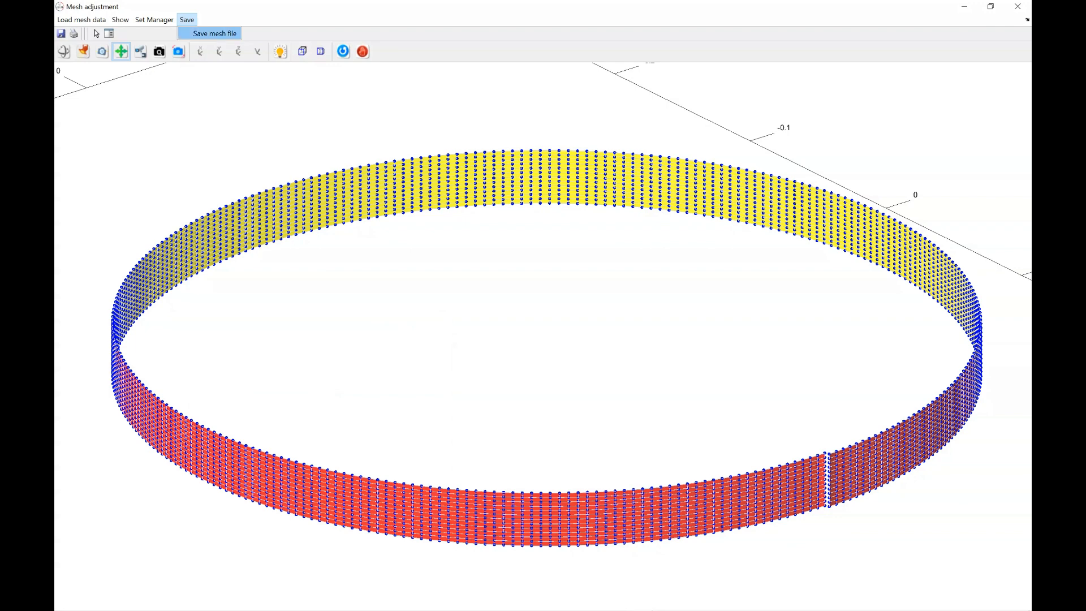
left_click(215, 33)
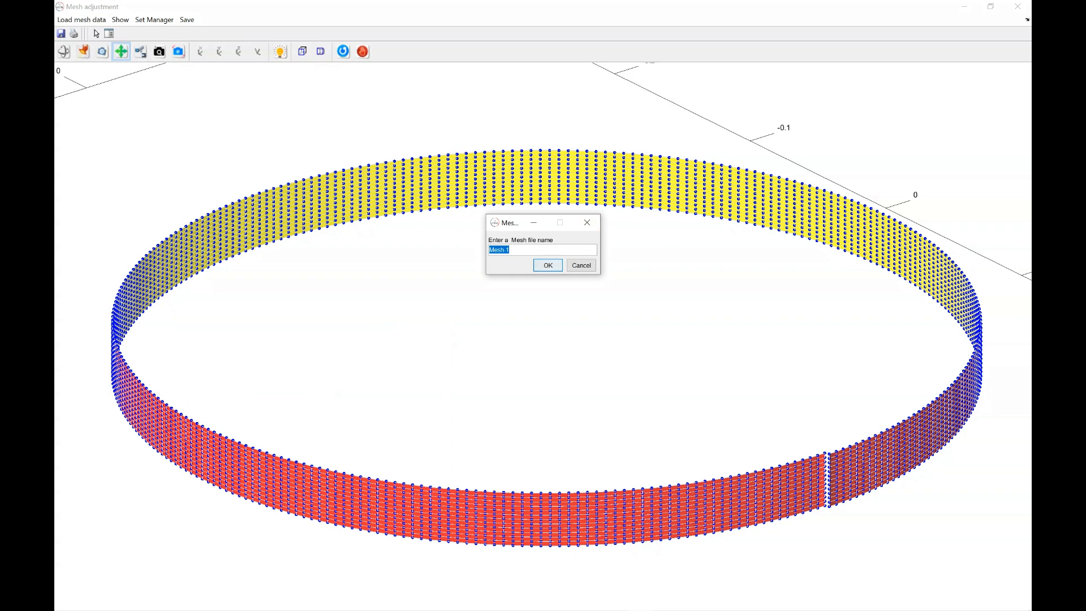
key("End")
type("-test")
key("Return")
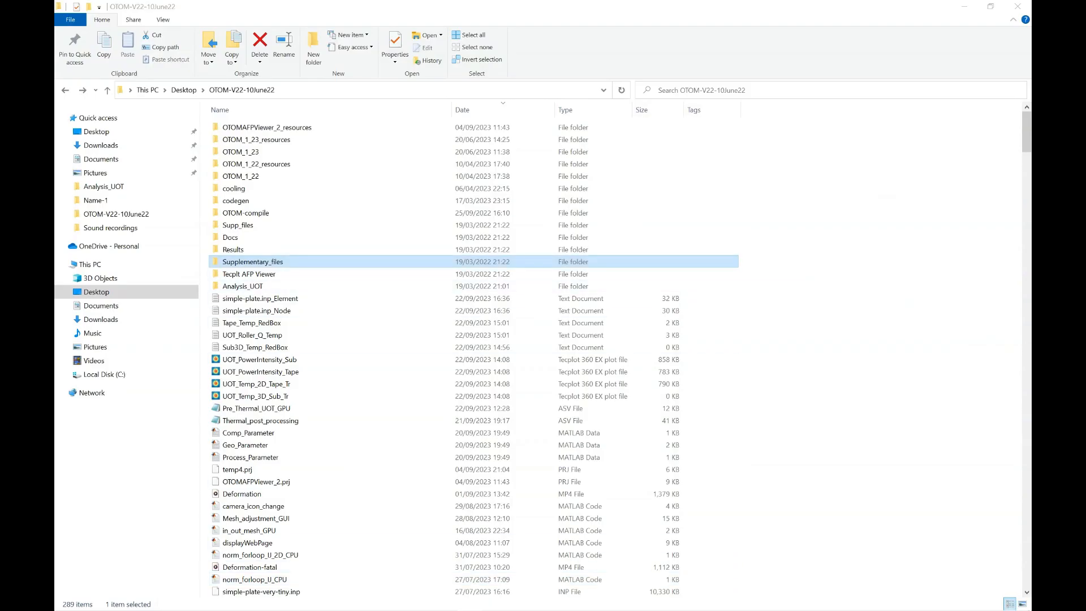
Step: Open Mesh-1-test.inp from the Mesh folder inside Supplementary_files in Notepad and maximize its window
key("Return")
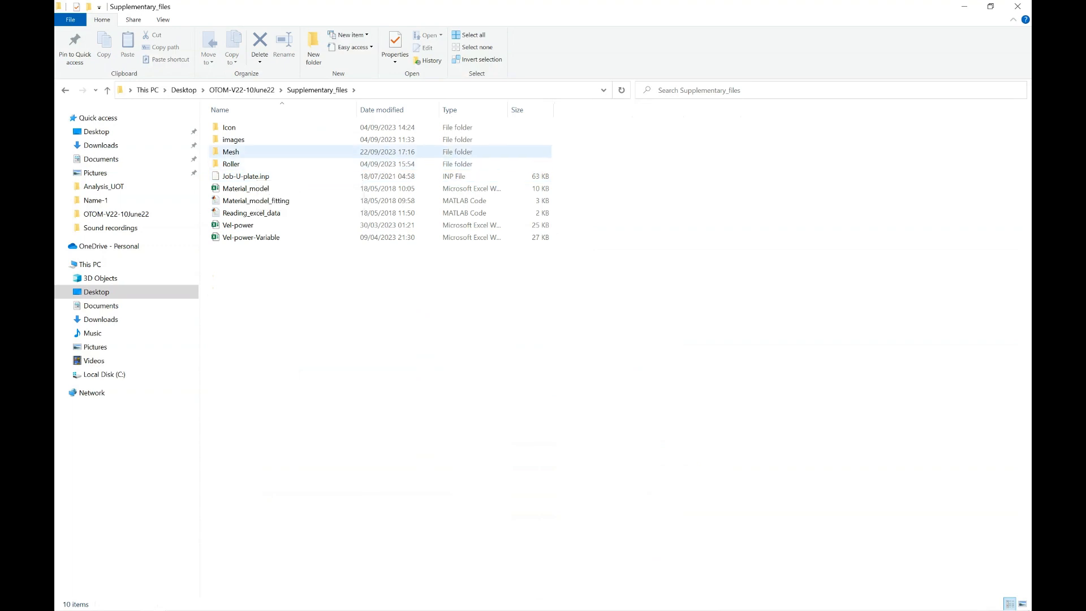
double_click(230, 152)
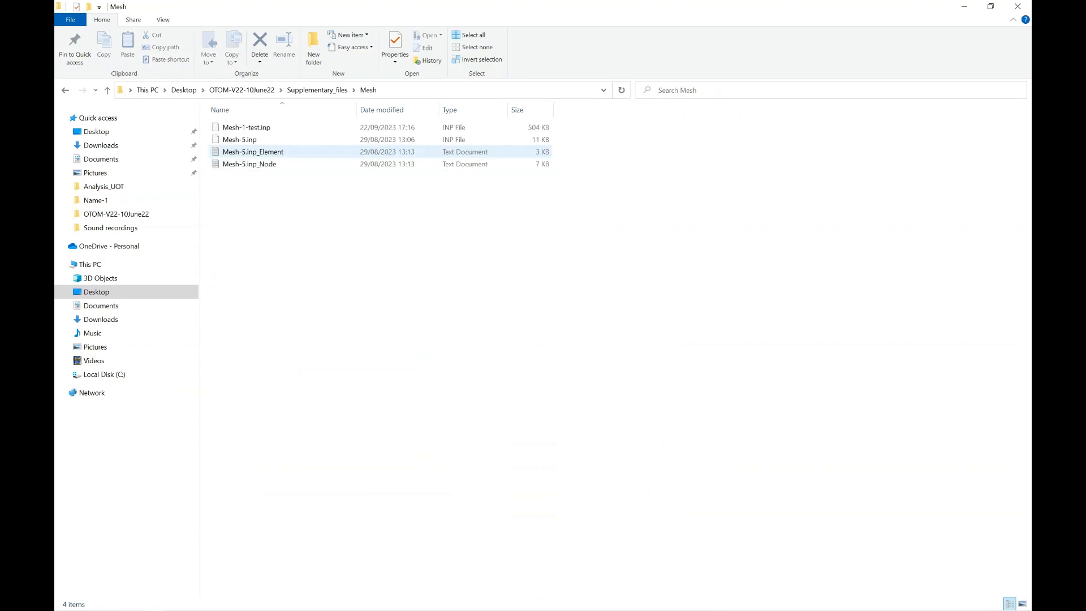
left_click(247, 128)
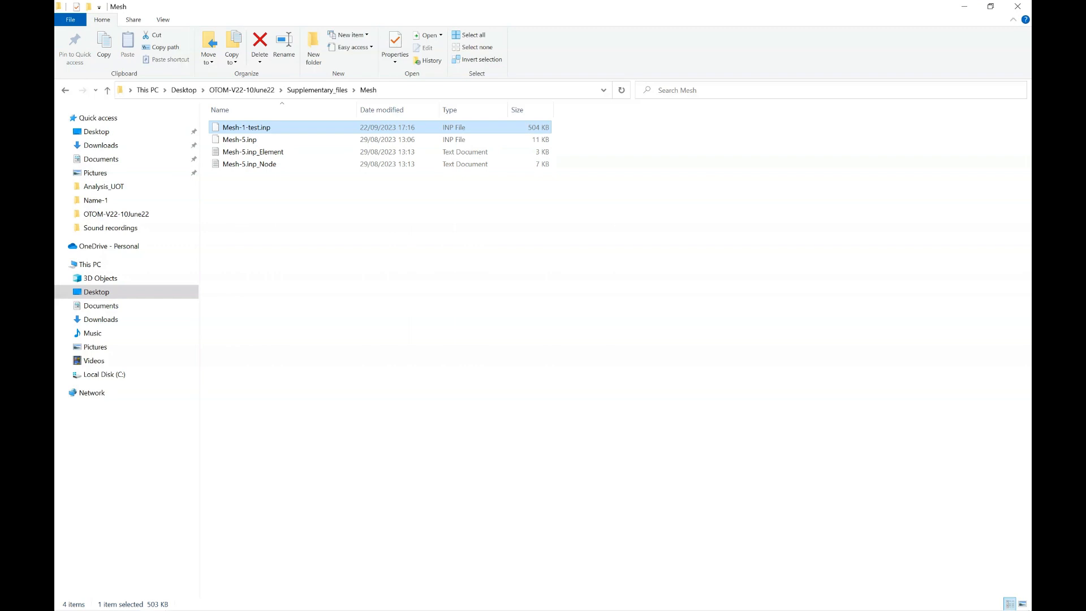
right_click(269, 129)
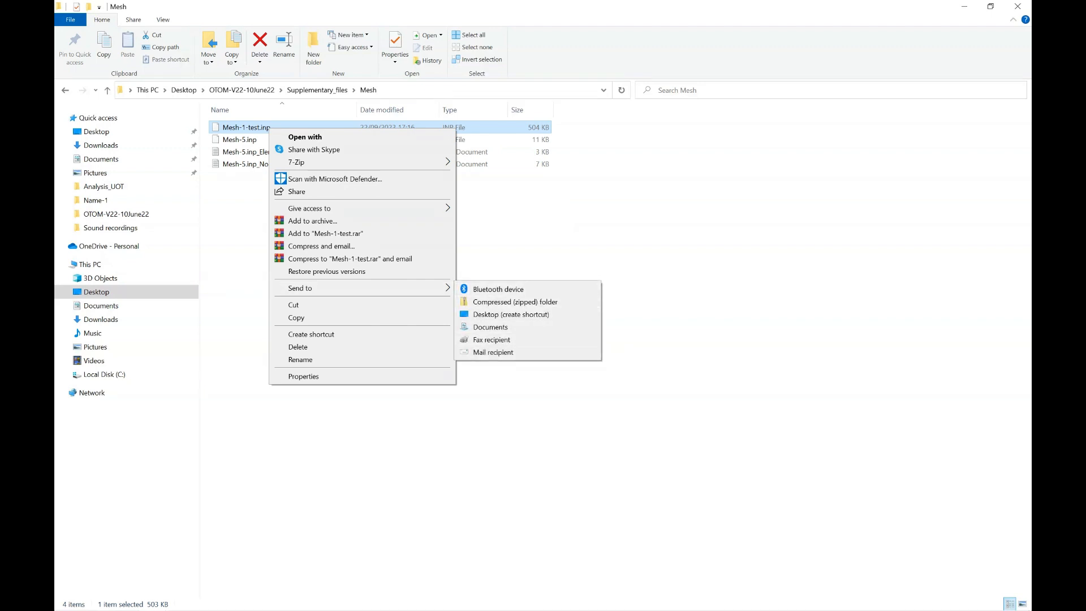
left_click(306, 137)
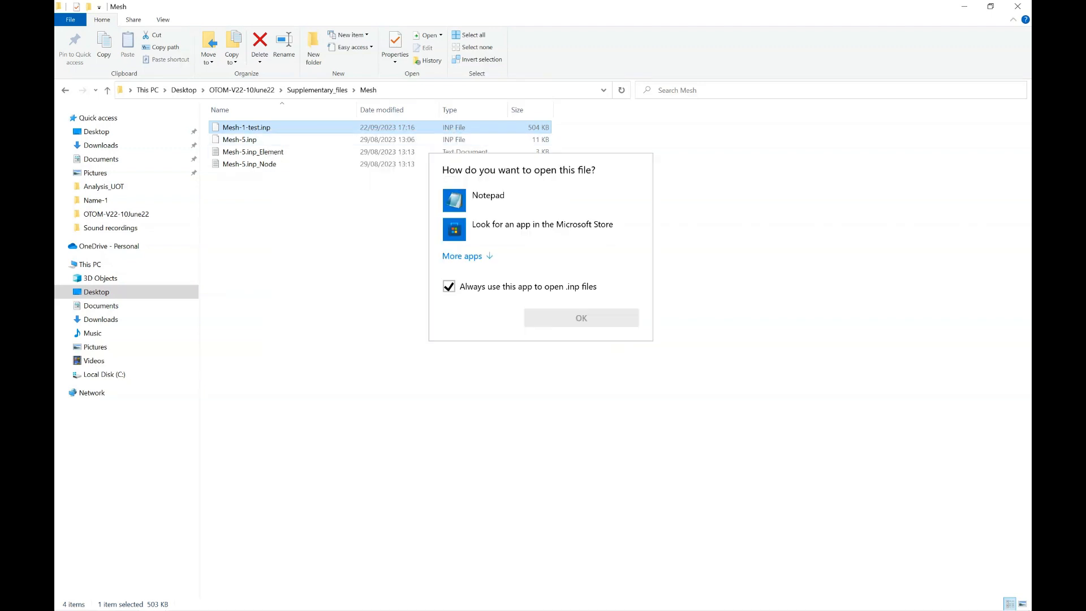
double_click(488, 200)
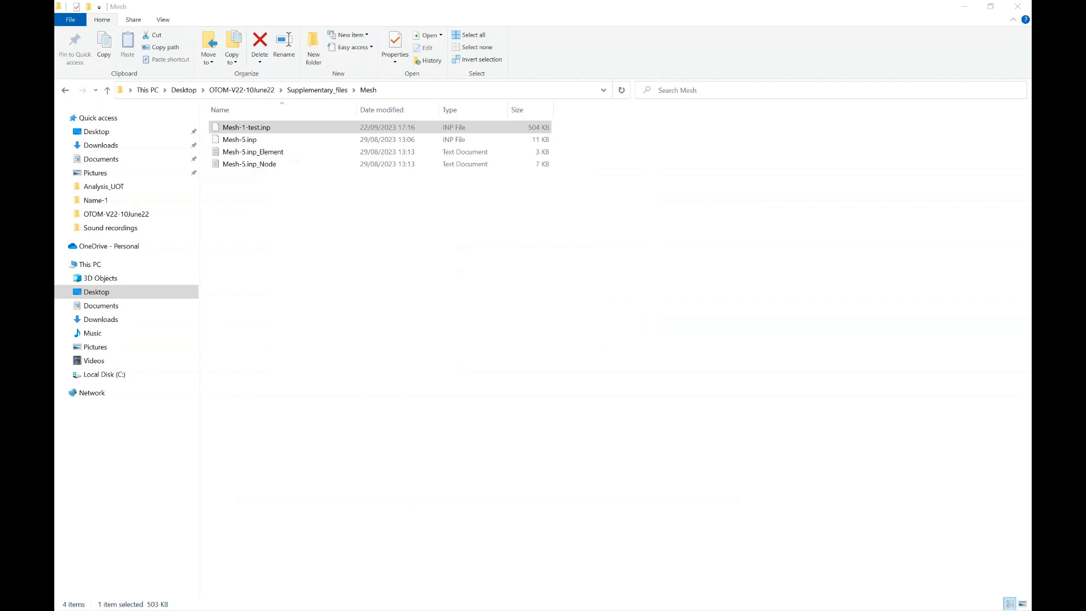
left_click_drag(571, 155, 651, 0)
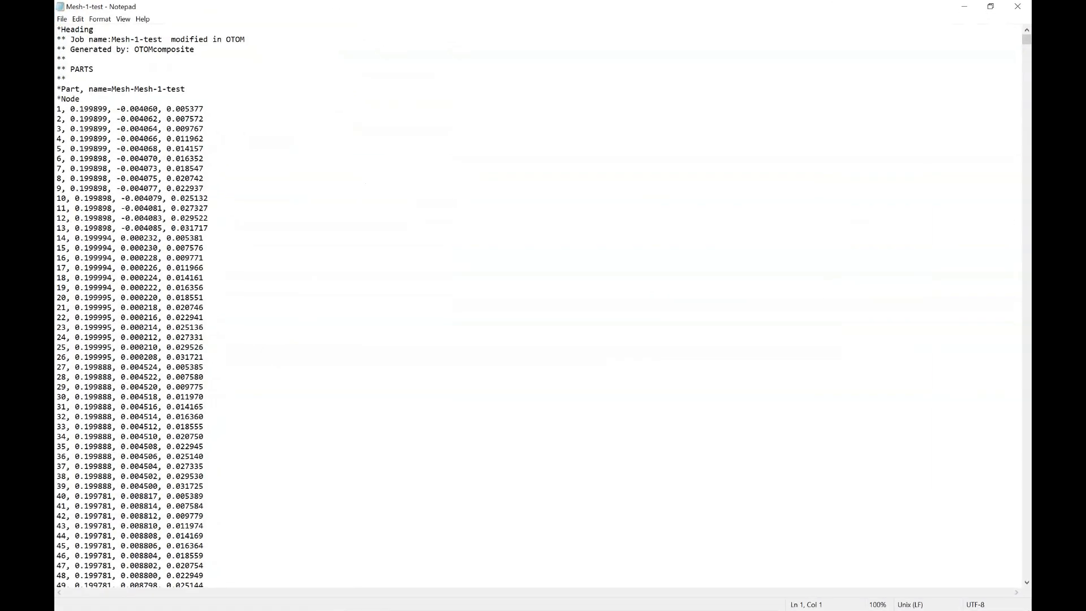
Step: Examine the job name and generator lines in the file's heading and the node coordinates below them
left_click_drag(70, 39, 157, 39)
left_click_drag(249, 39, 158, 39)
left_click(111, 39)
left_click_drag(84, 39, 102, 69)
scroll(537, 305, "down", 20)
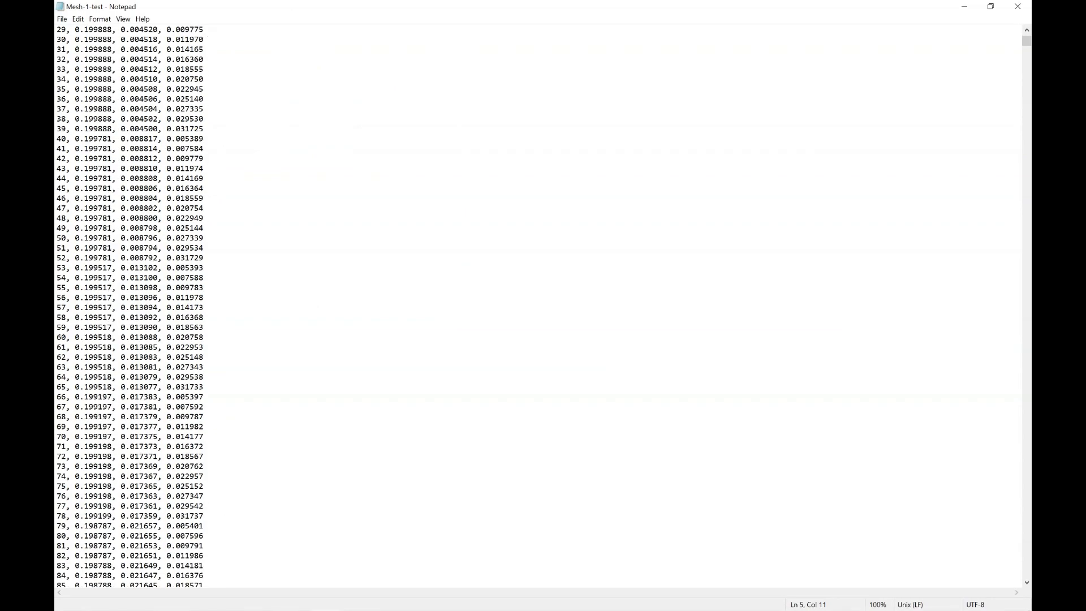
Step: Find the node set definitions near the end of the file and highlight the line "*Nset, nset=bottom"
left_click_drag(1026, 43, 1027, 552)
scroll(197, 305, "down", 9)
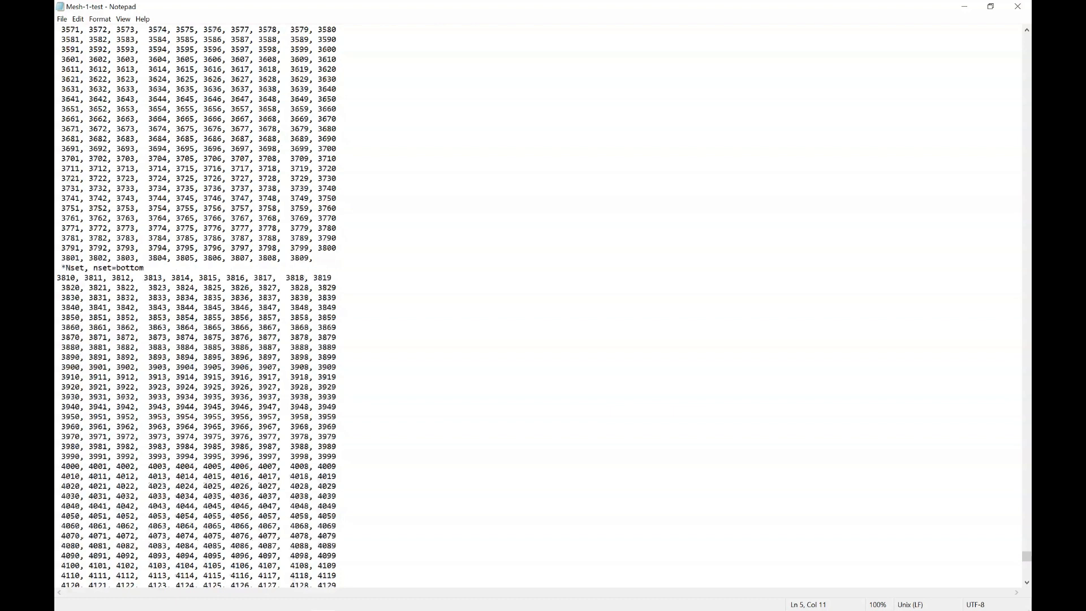
left_click_drag(145, 268, 61, 268)
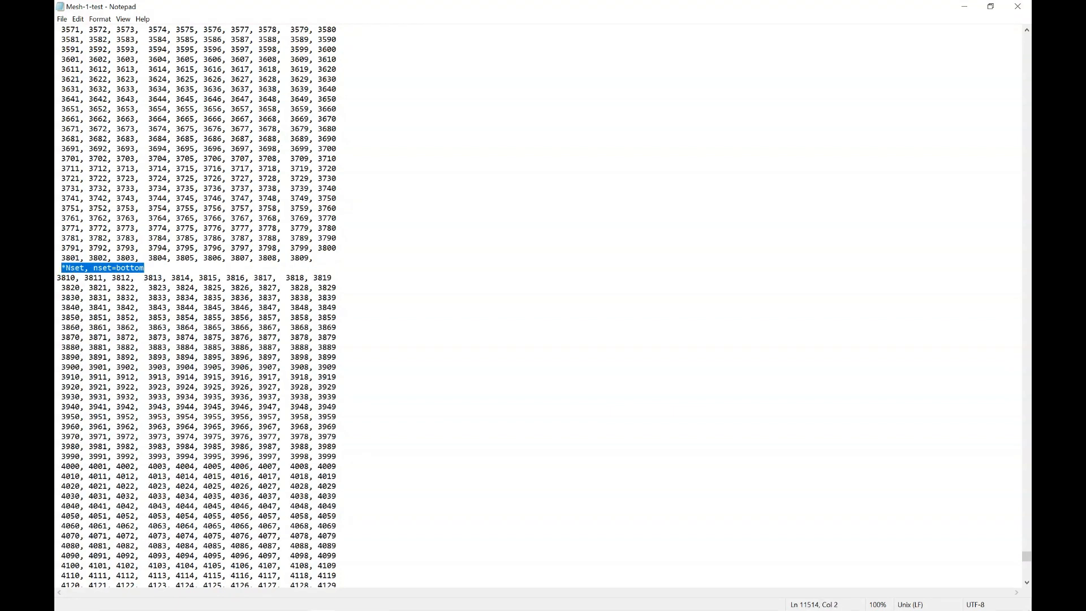
Step: Find the start of the first node set definition and highlight the line "*Nset, nset=up"
scroll(198, 305, "up", 20)
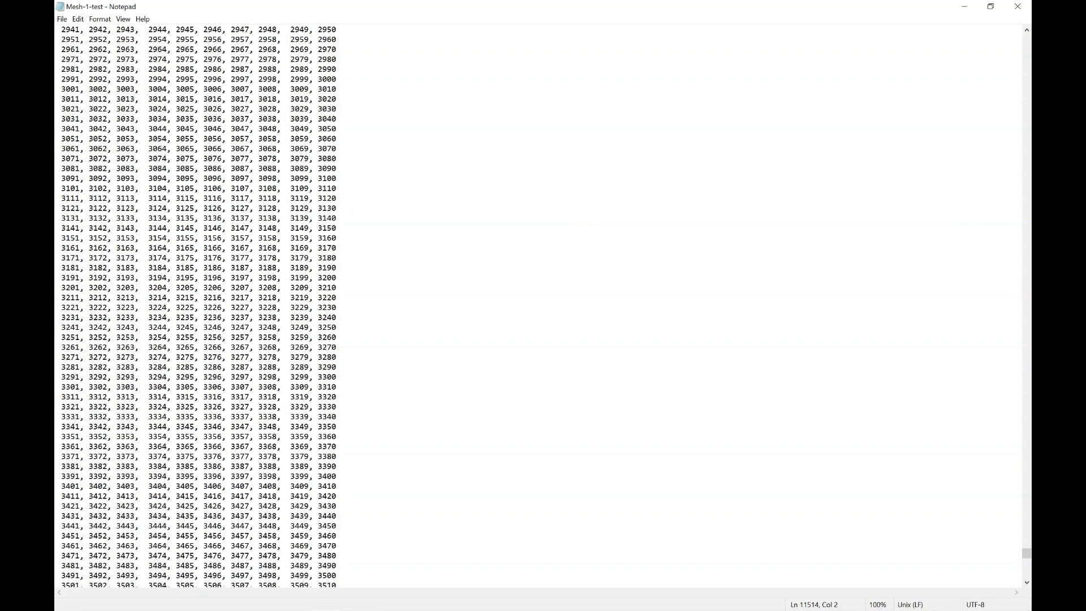
scroll(198, 306, "down", 6)
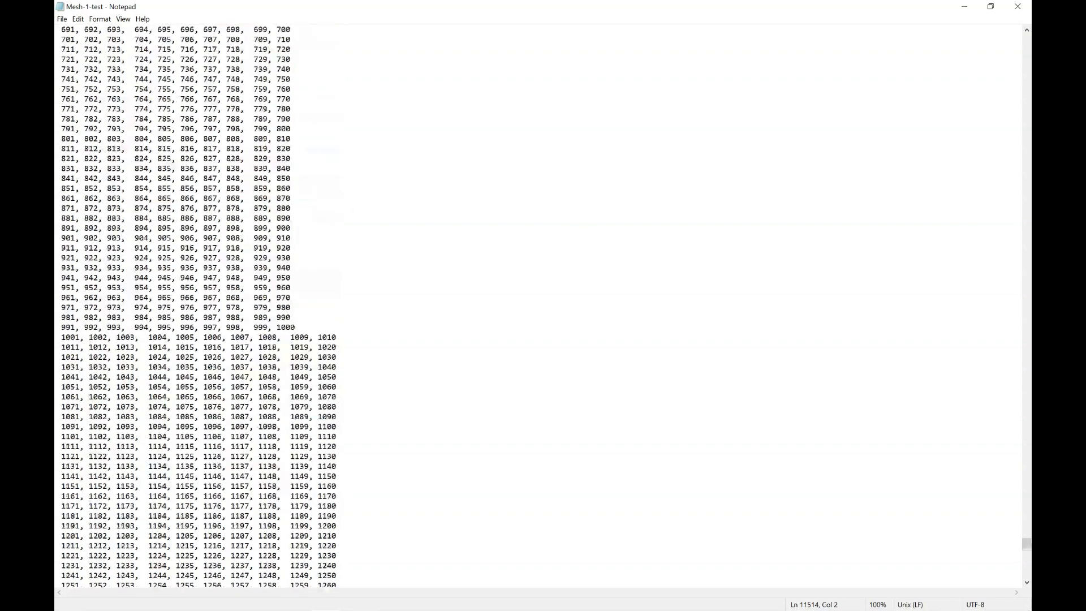
scroll(198, 305, "up", 20)
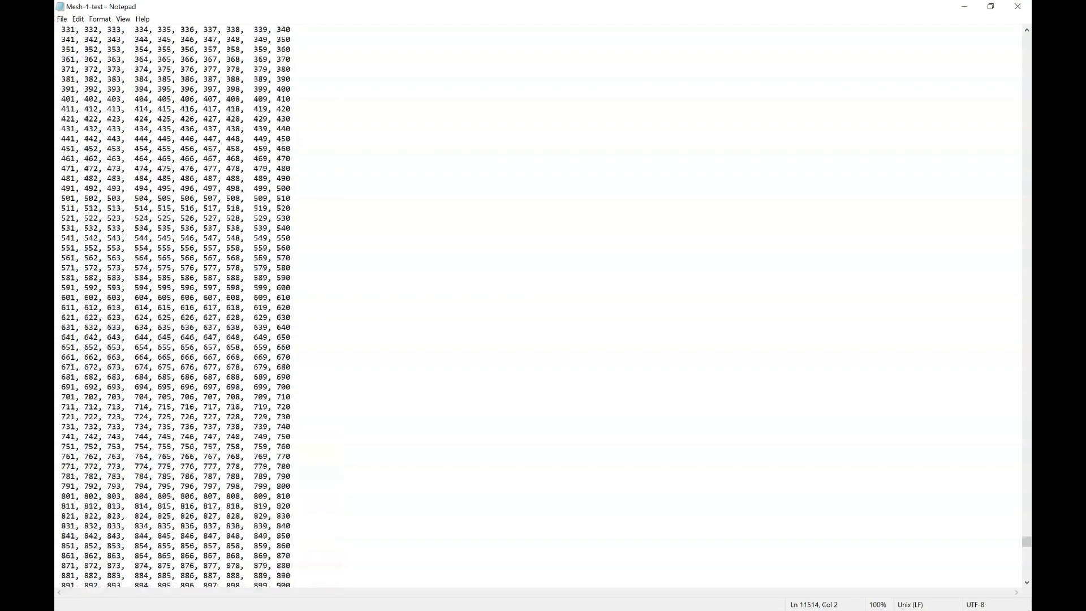
left_click_drag(126, 228, 57, 228)
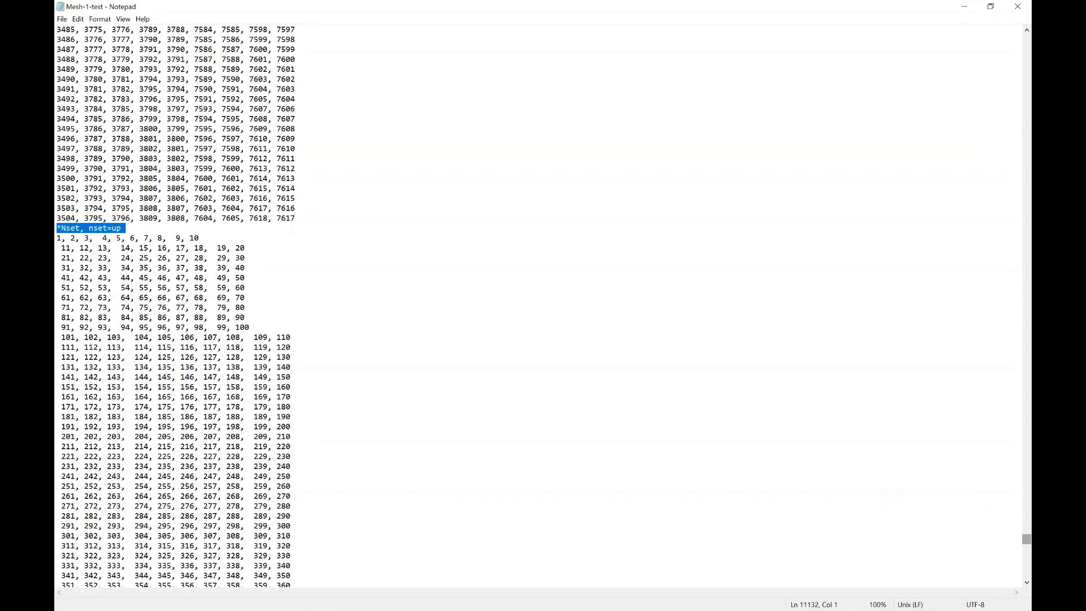
Step: Review the node sets down to the assembly section at the file's end, and minimize the open windows to return to Mesh adjustment
scroll(543, 306, "down", 20)
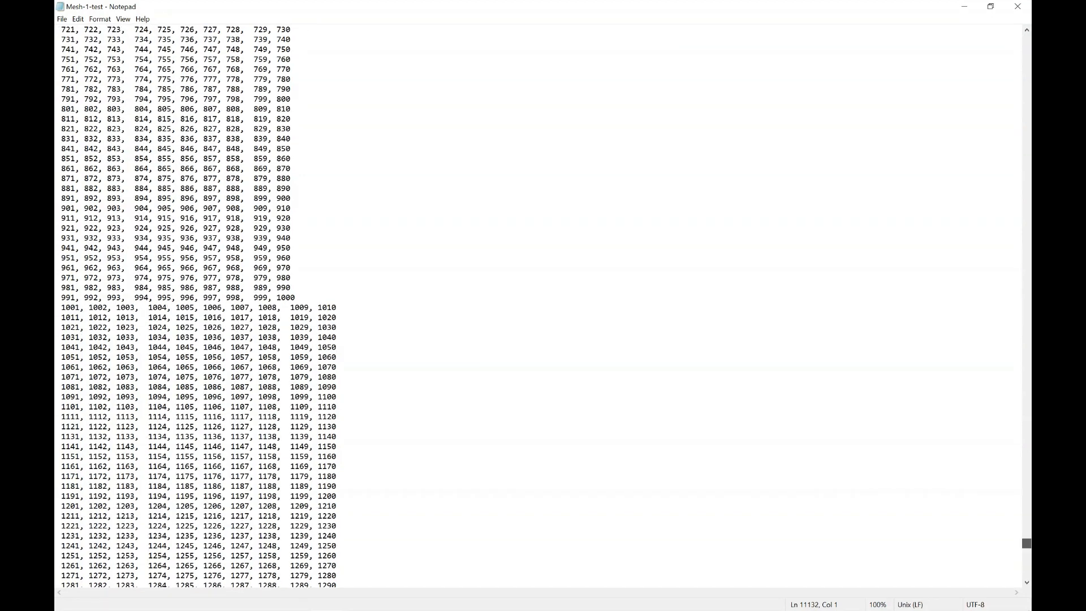
scroll(543, 306, "down", 20)
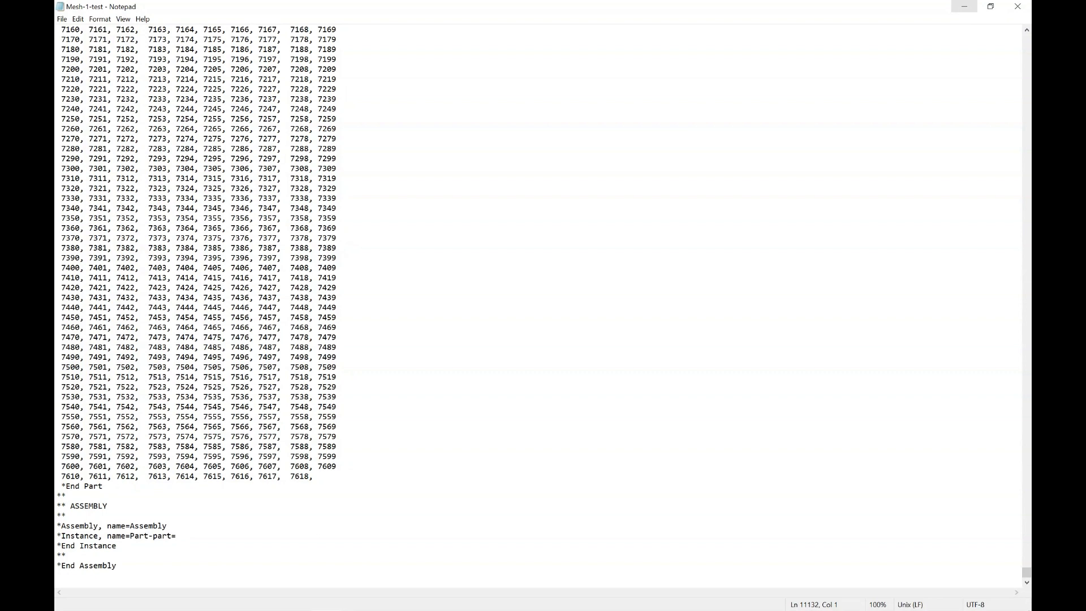
left_click(965, 6)
left_click(965, 6)
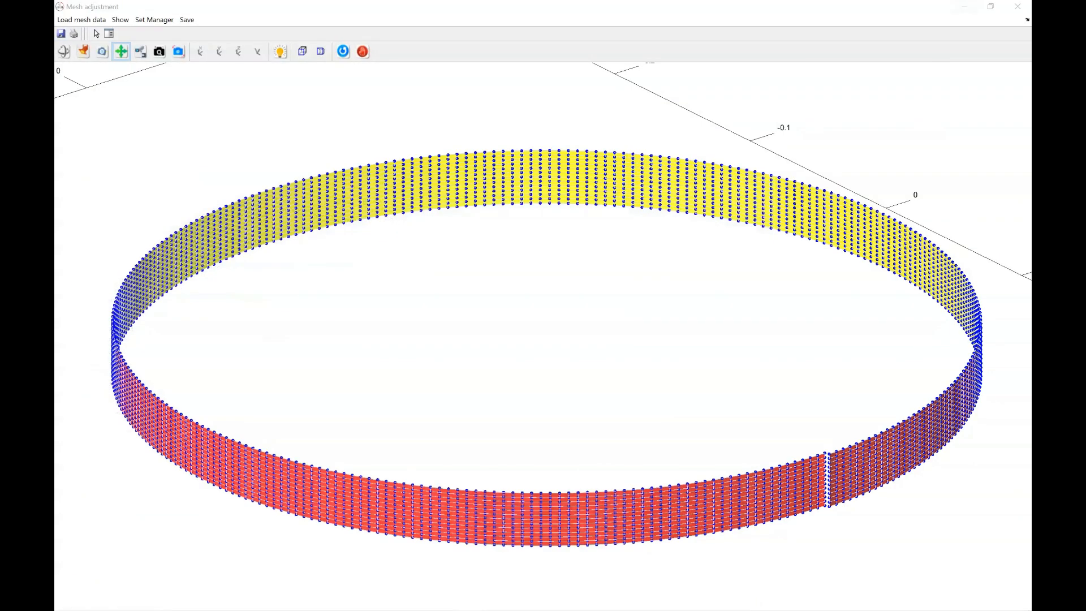
Step: Reset the camera to show the whole ring mesh and rotate the view to inspect it from the opposite side
left_click(159, 51)
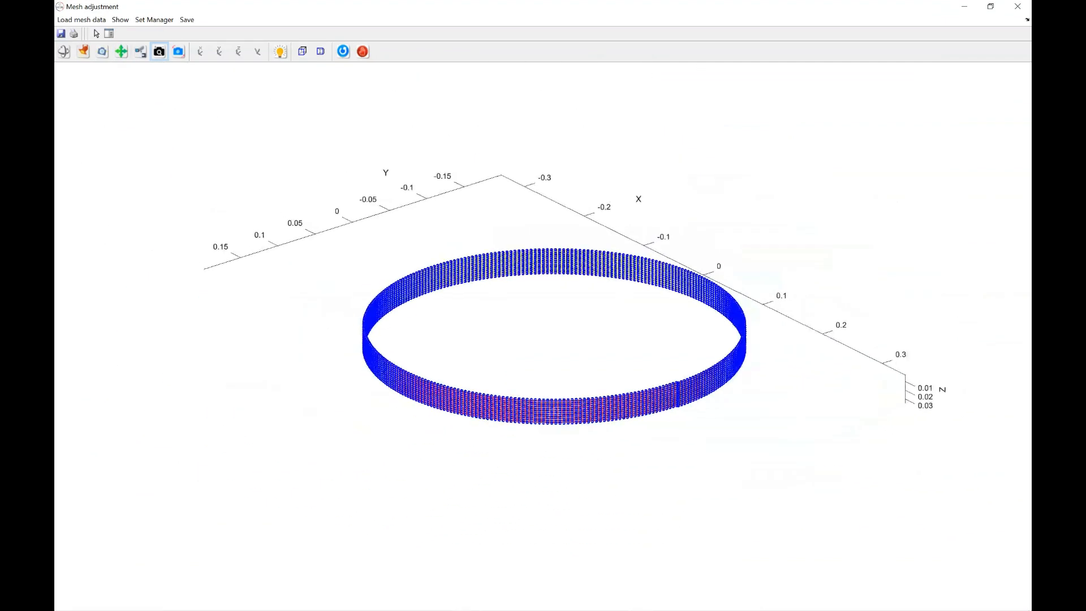
left_click(64, 52)
left_click_drag(543, 333, 498, 344)
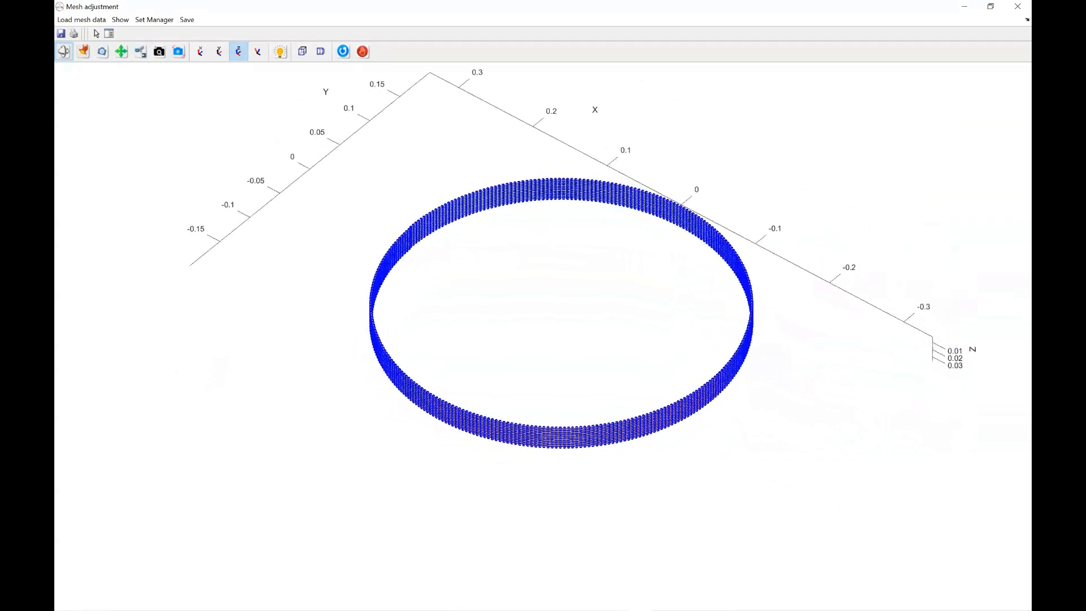